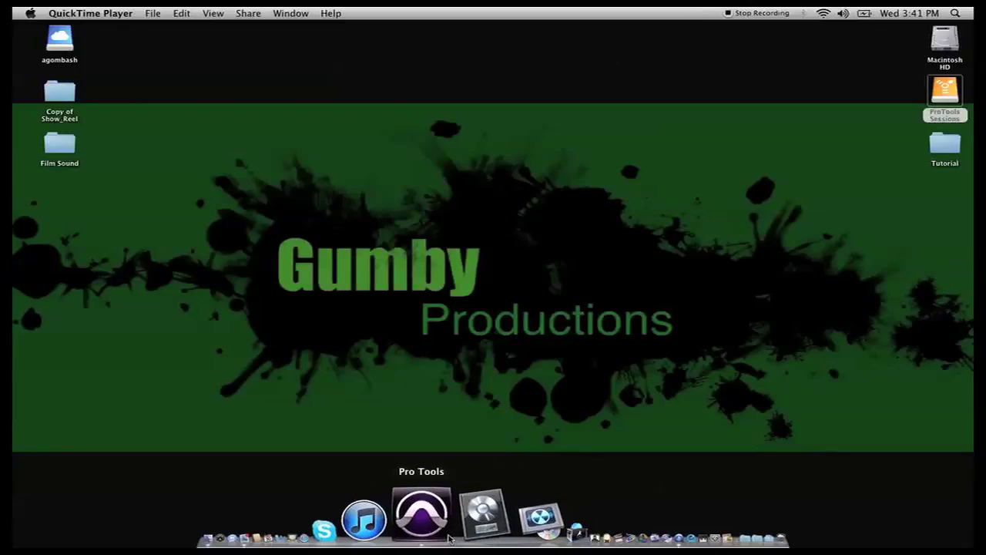
Switch to Pro Tools from the Dock so it becomes the active application
left_click(444, 537)
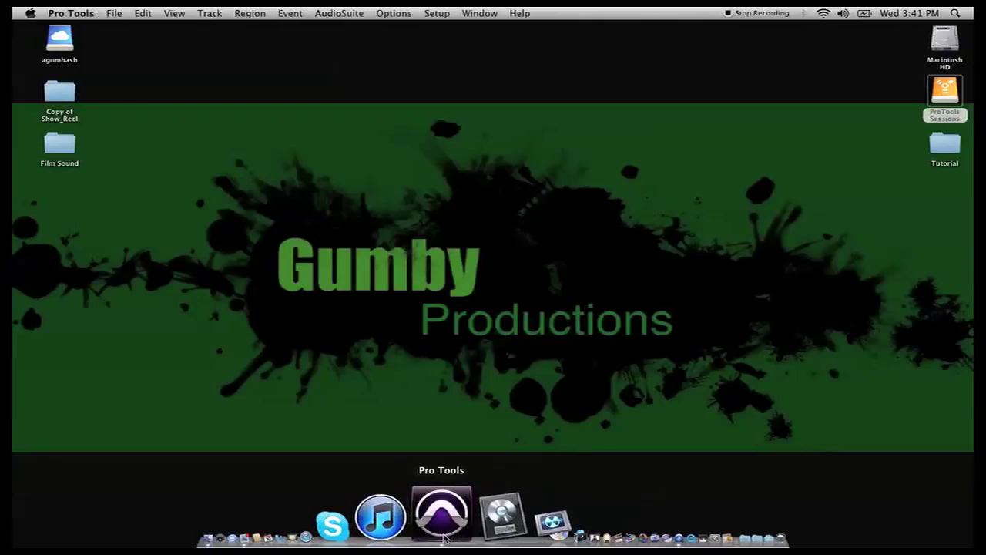
left_click(120, 14)
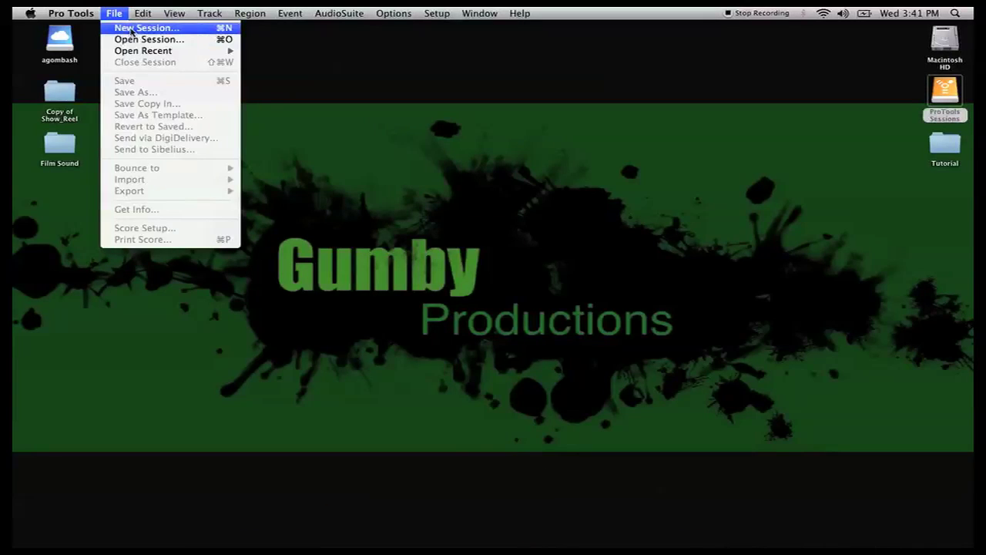
Create a blank 48 kHz/24-bit session and save it as 'Tutorial', correcting the name typo
left_click(131, 29)
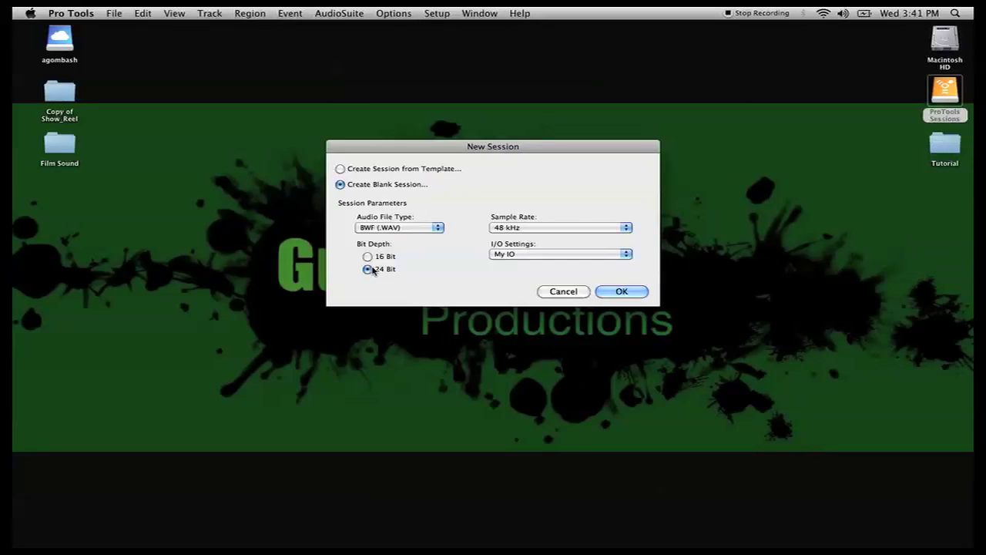
left_click(609, 294)
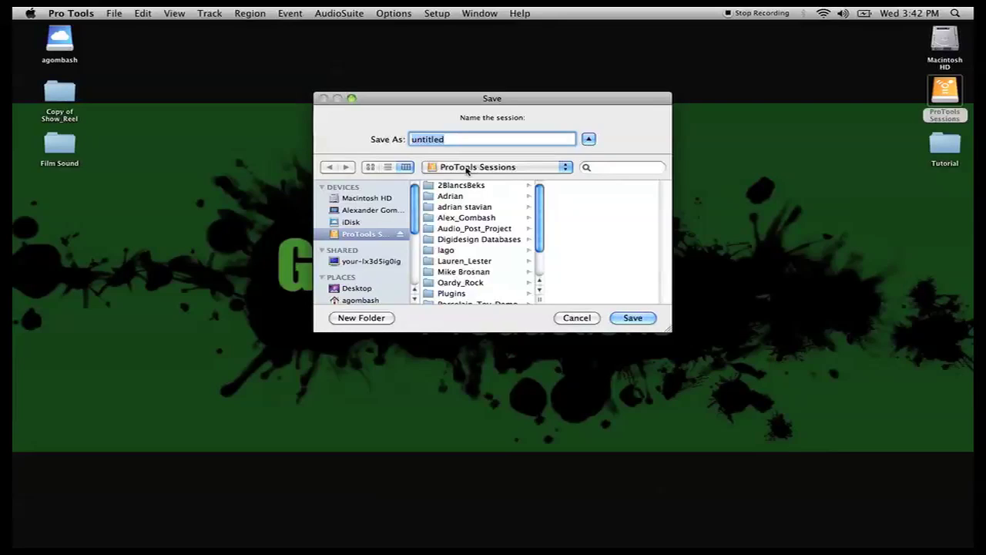
type("Tutr")
type("orial")
left_click(440, 139)
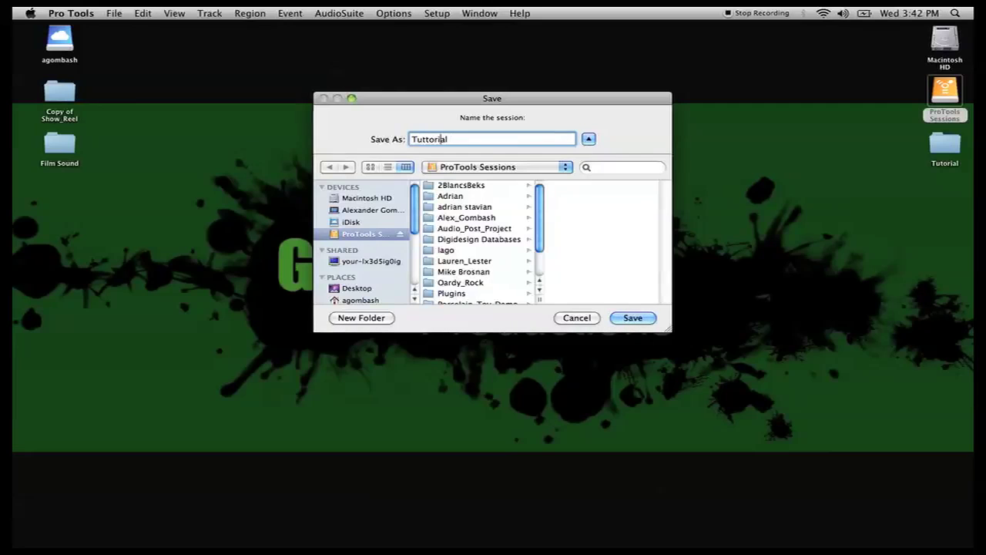
key("BackSpace")
left_click(611, 320)
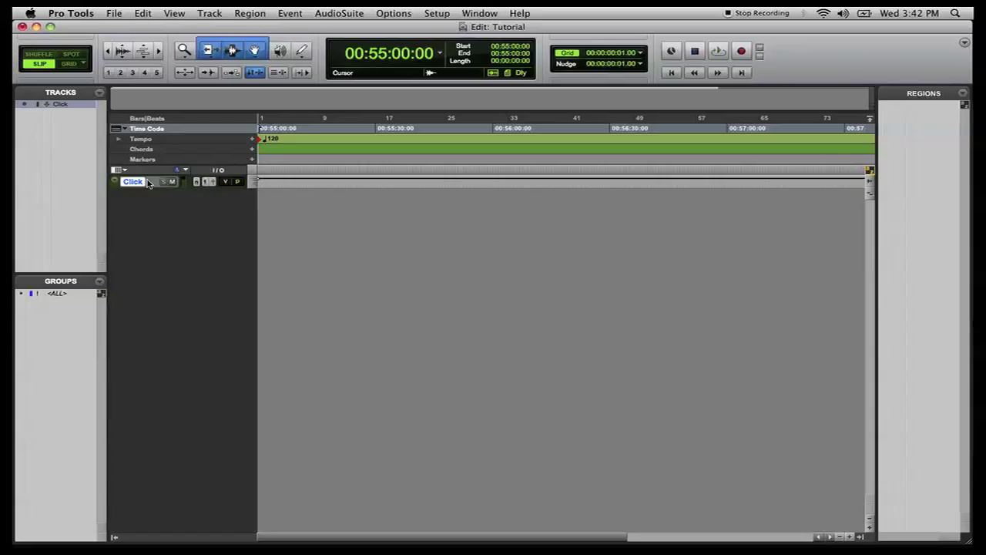
Delete the Click track from the Tutorial session
right_click(139, 185)
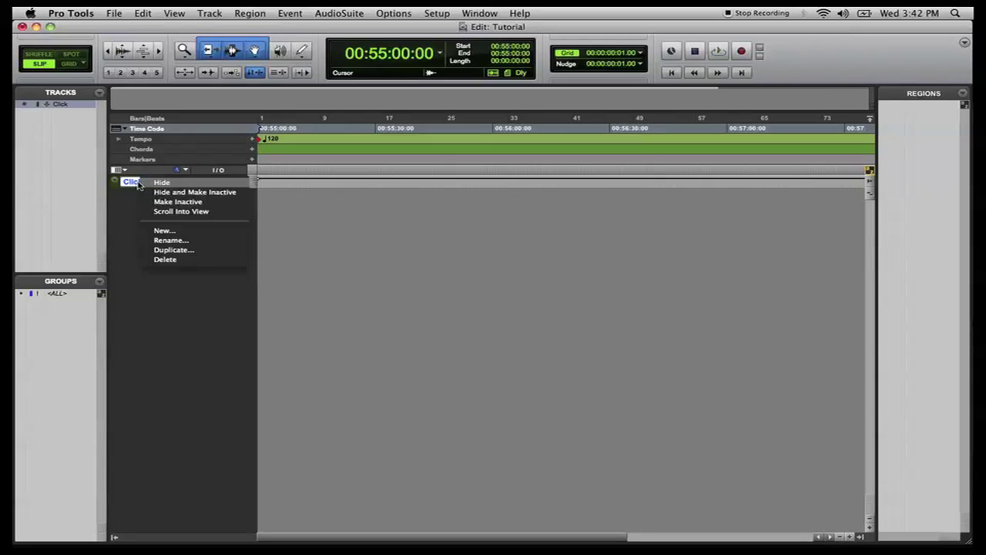
left_click(170, 260)
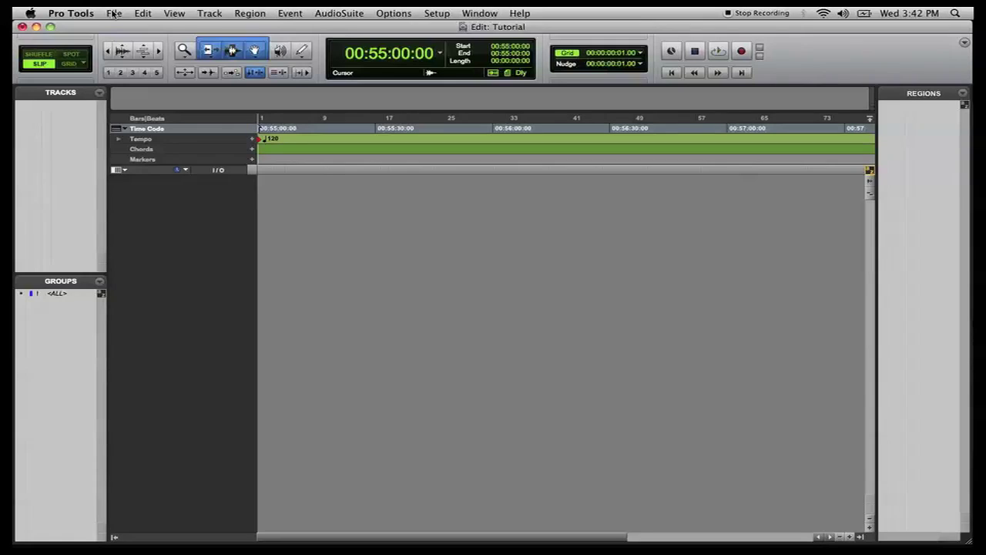
left_click(430, 14)
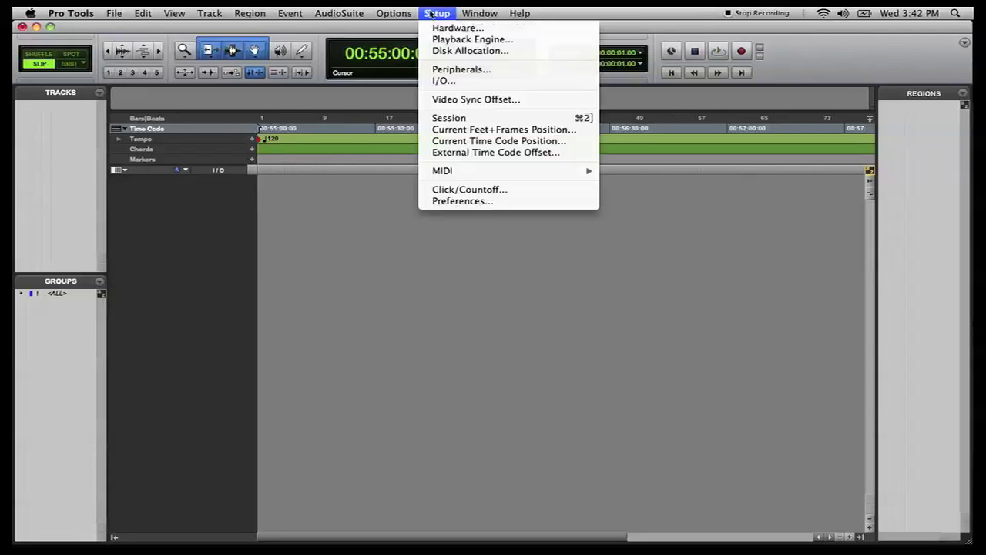
left_click(468, 119)
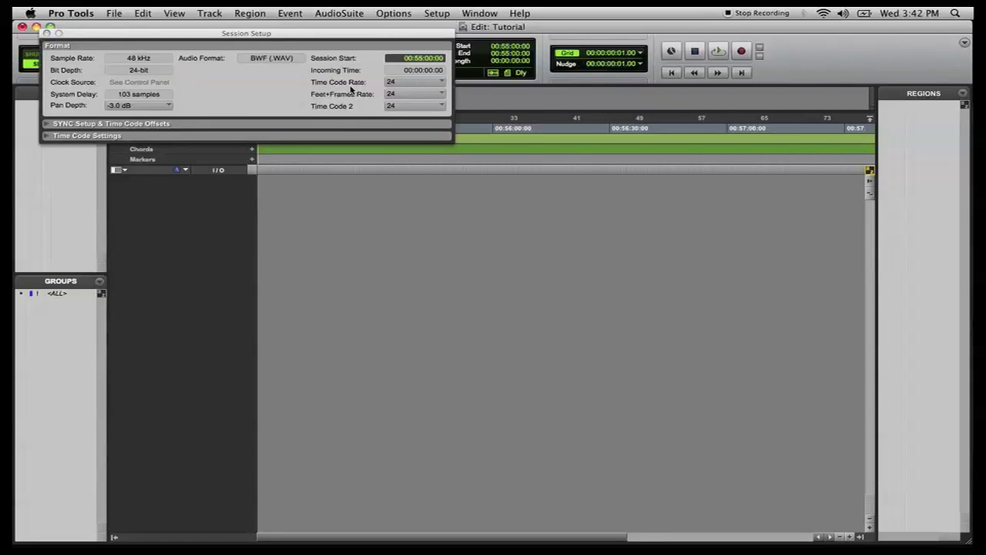
left_click(441, 85)
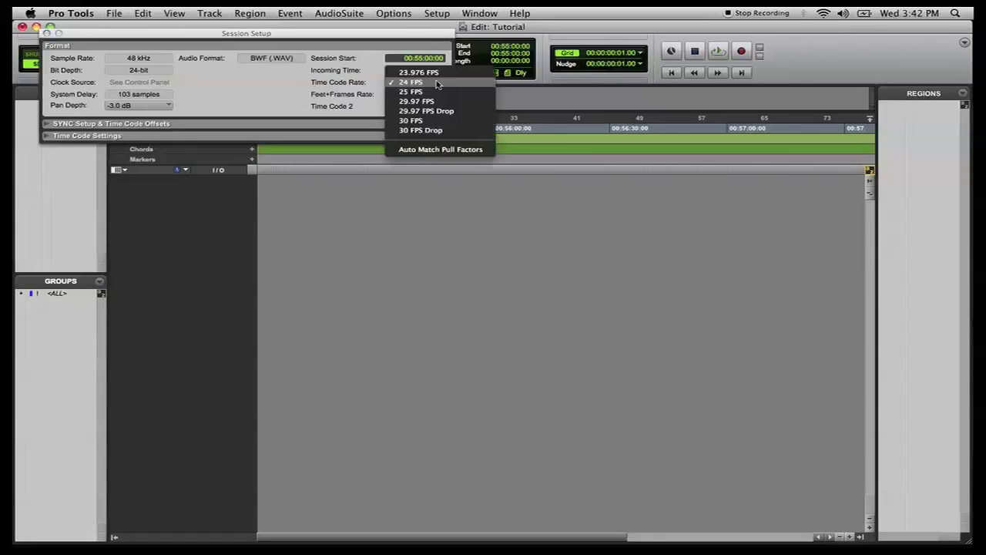
left_click(421, 81)
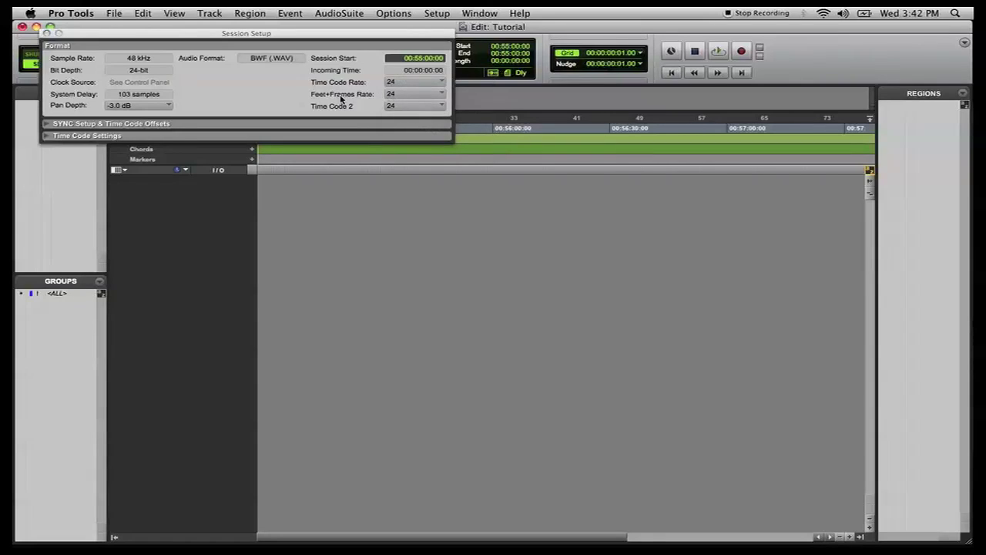
left_click(405, 95)
left_click(407, 95)
left_click(401, 108)
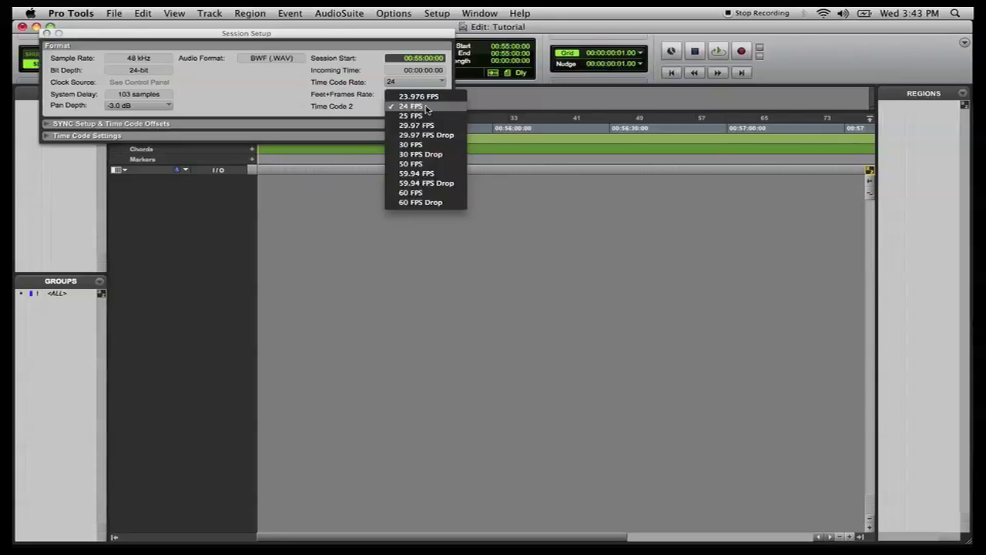
left_click(425, 107)
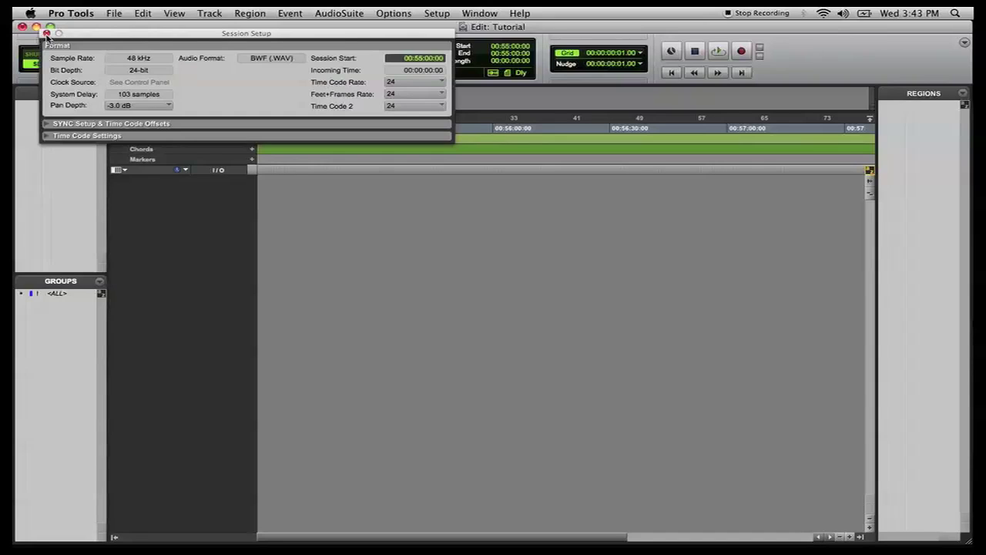
left_click(47, 34)
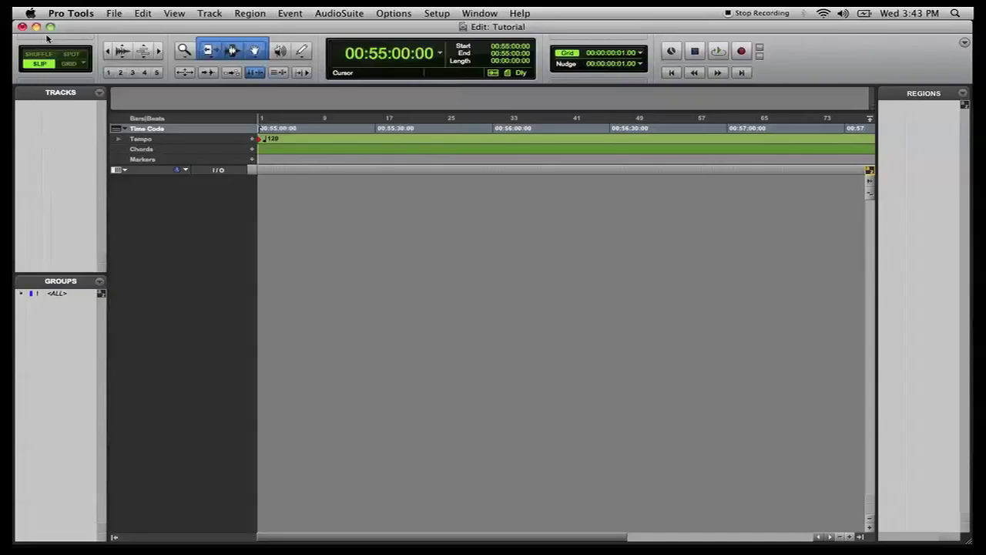
Import the Sample2 movie with its audio at session start, then close the video window
left_click(120, 17)
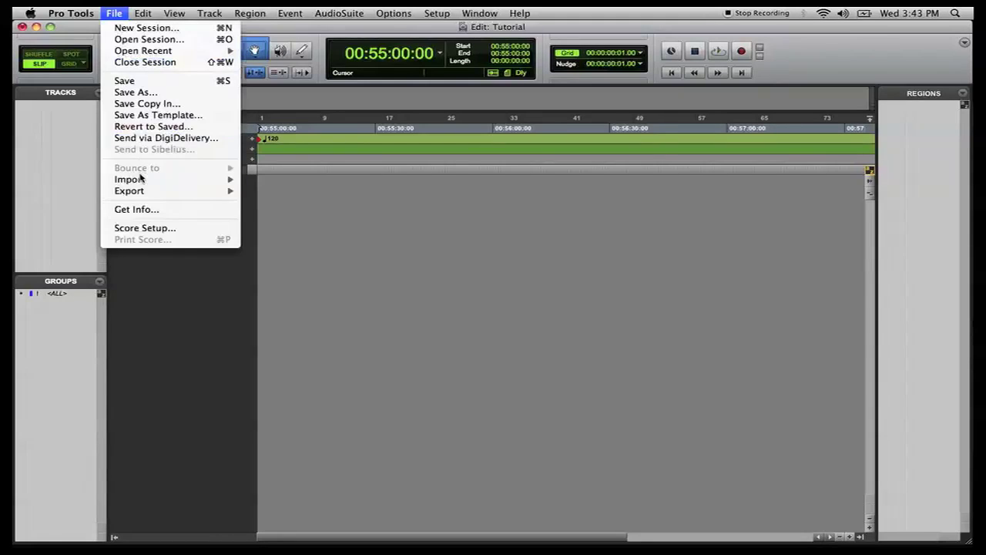
mouse_move(150, 180)
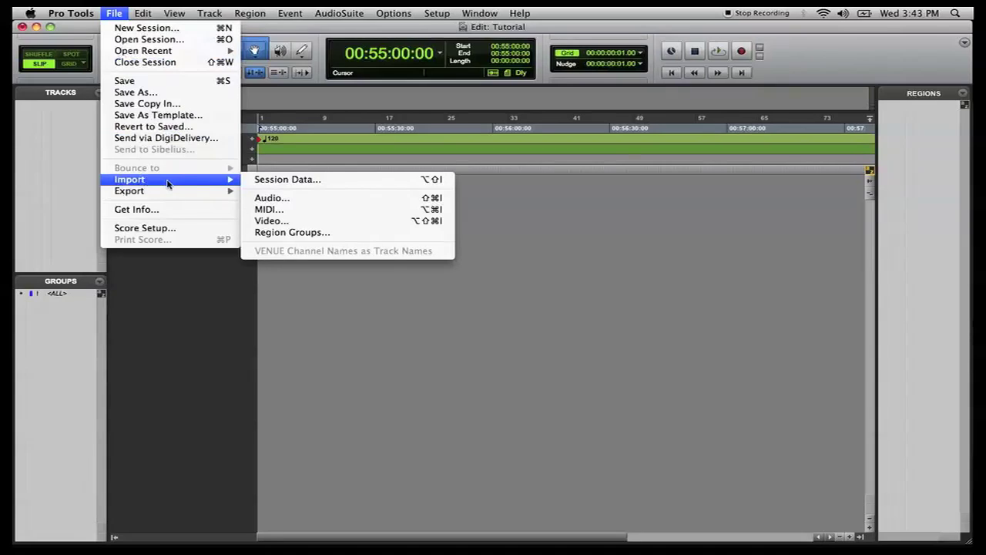
left_click(300, 221)
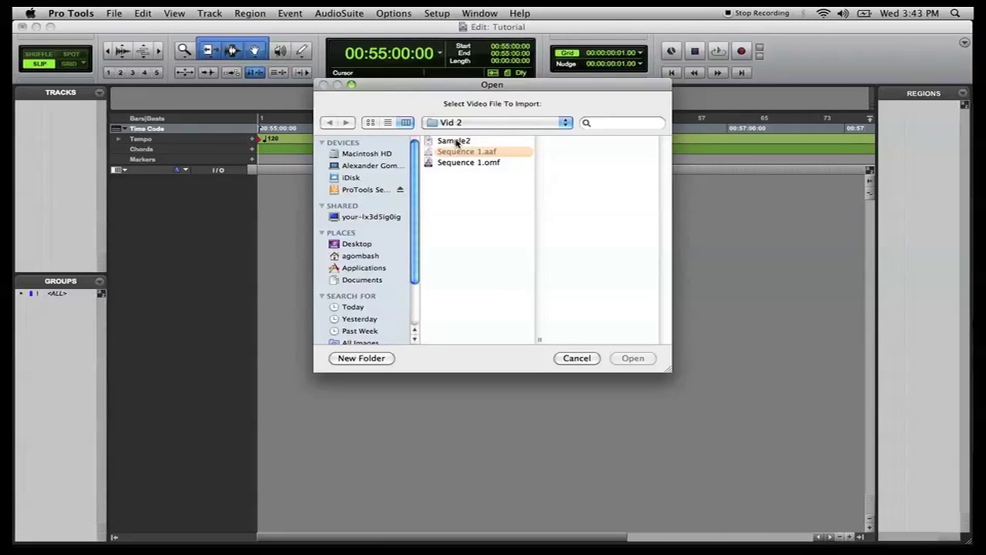
left_click(455, 141)
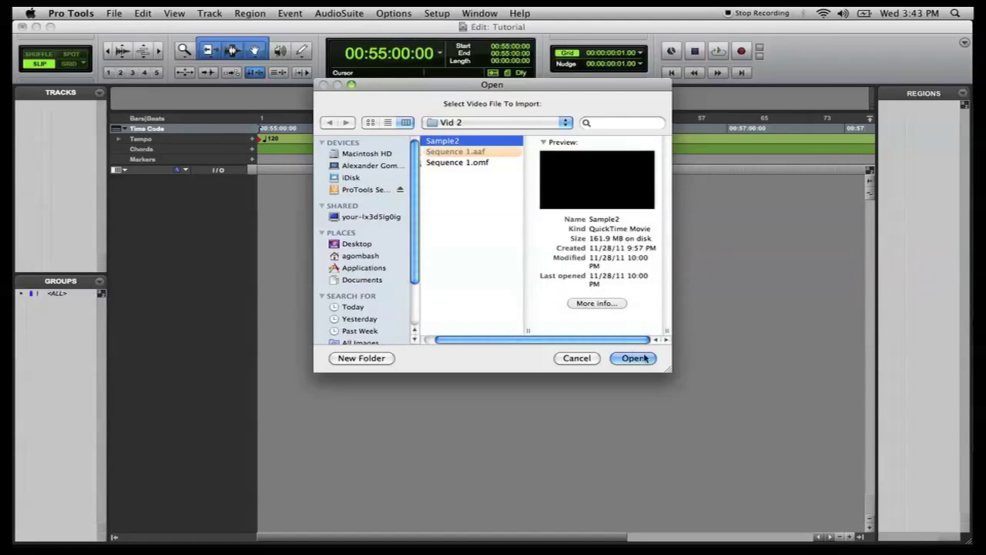
left_click(633, 359)
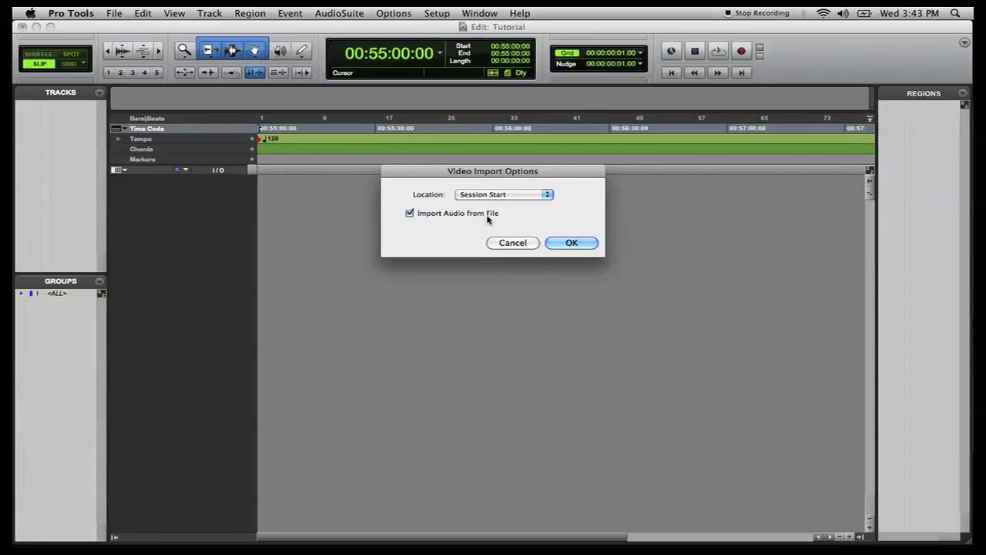
left_click(570, 244)
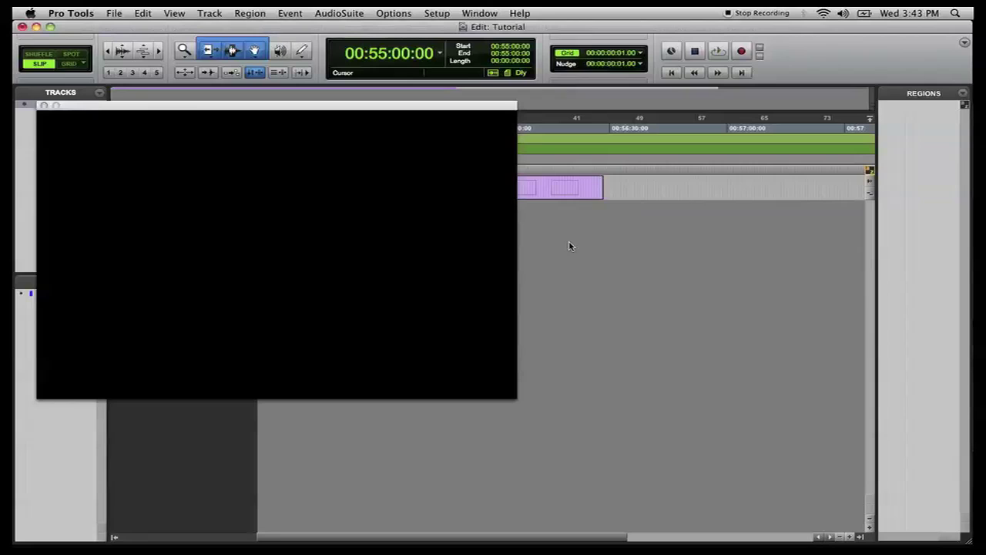
left_click_drag(251, 110, 468, 223)
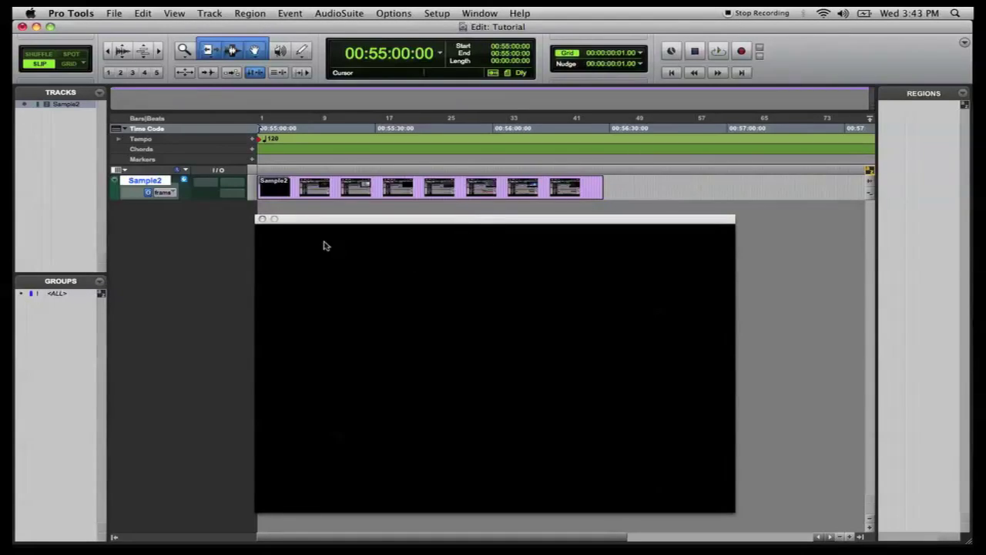
left_click(263, 220)
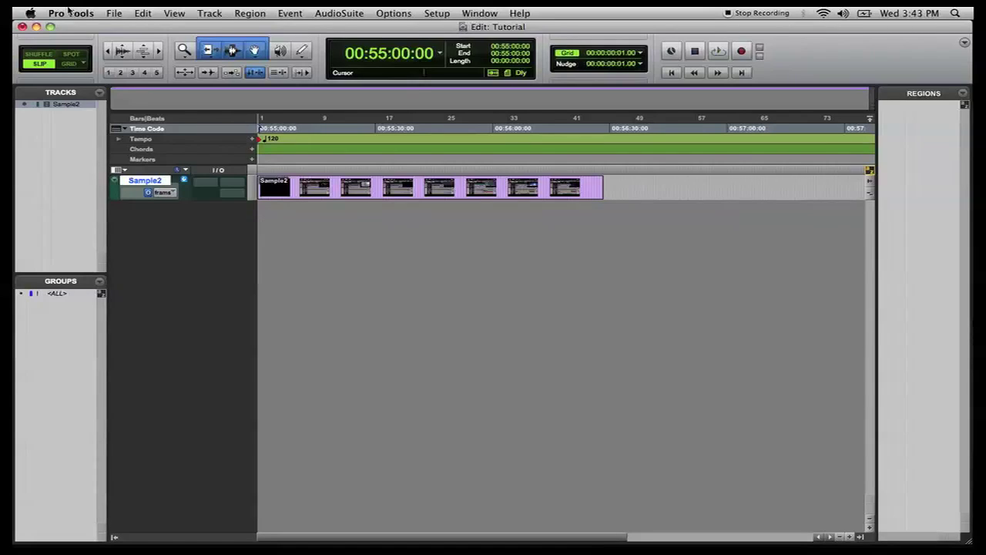
Import session data from Sequence 1.aaf, keeping time code offsets and absolute time code values
left_click(111, 15)
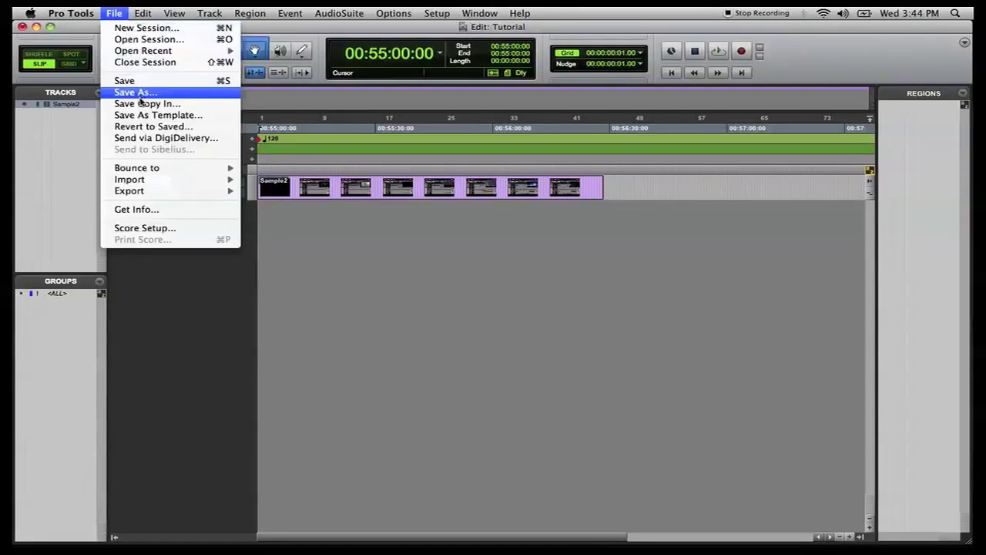
mouse_move(148, 181)
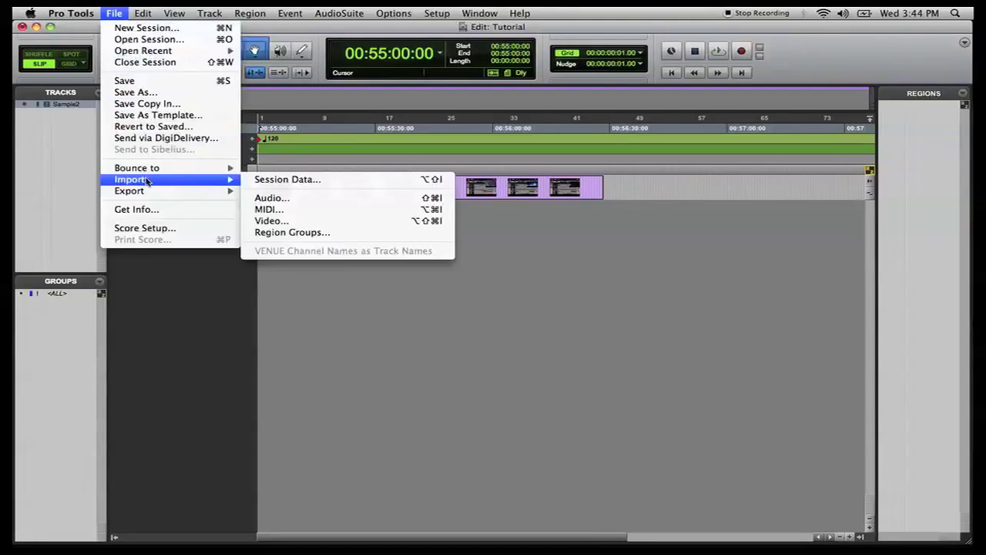
left_click(334, 183)
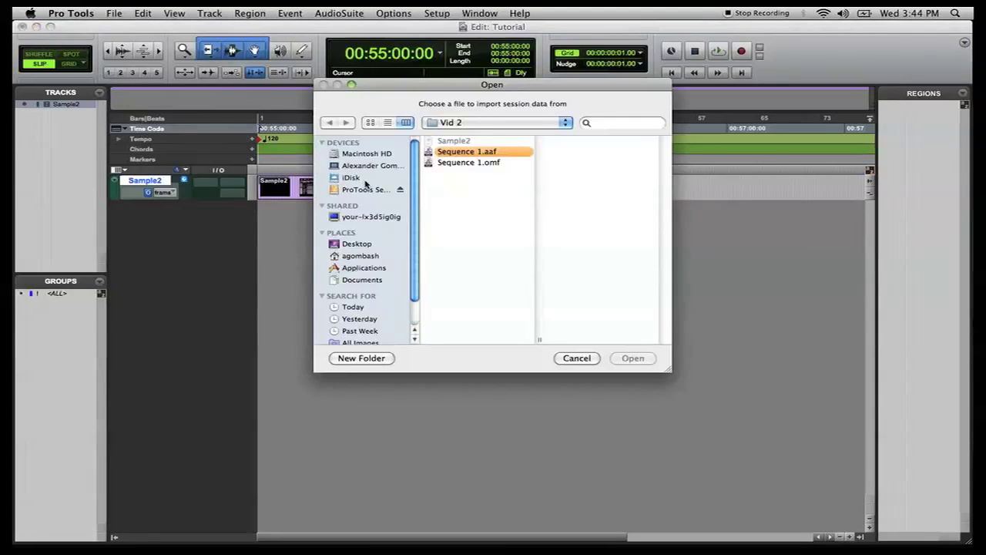
left_click(483, 155)
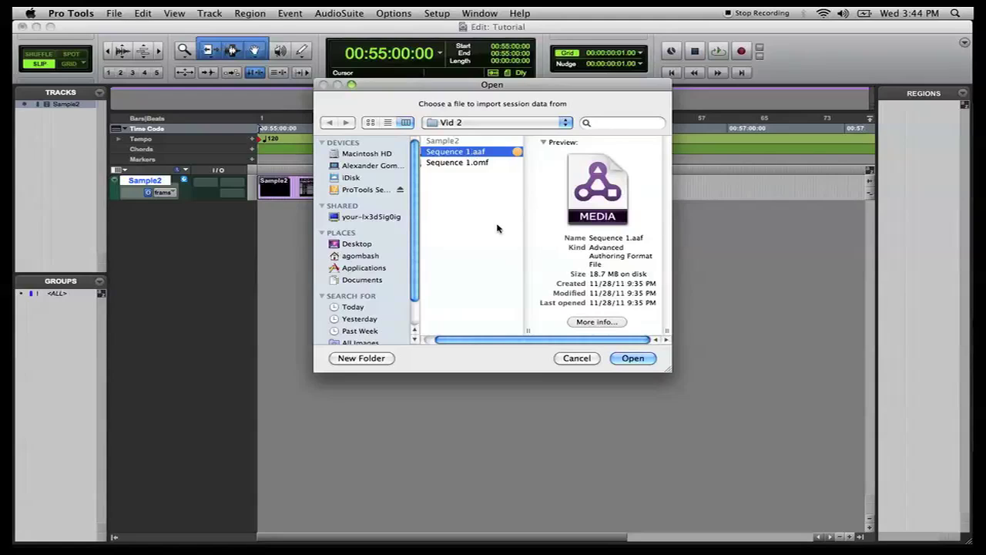
left_click(635, 360)
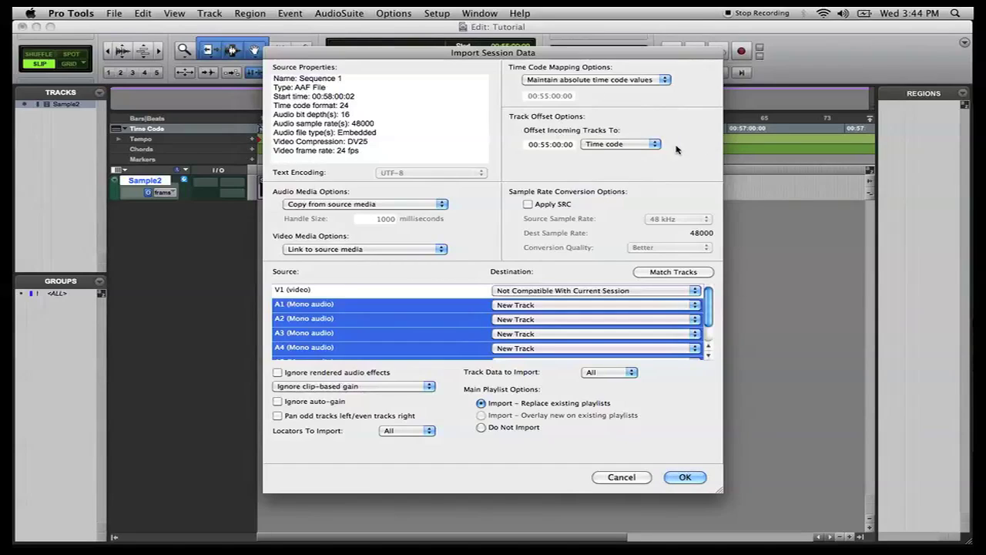
left_click(650, 144)
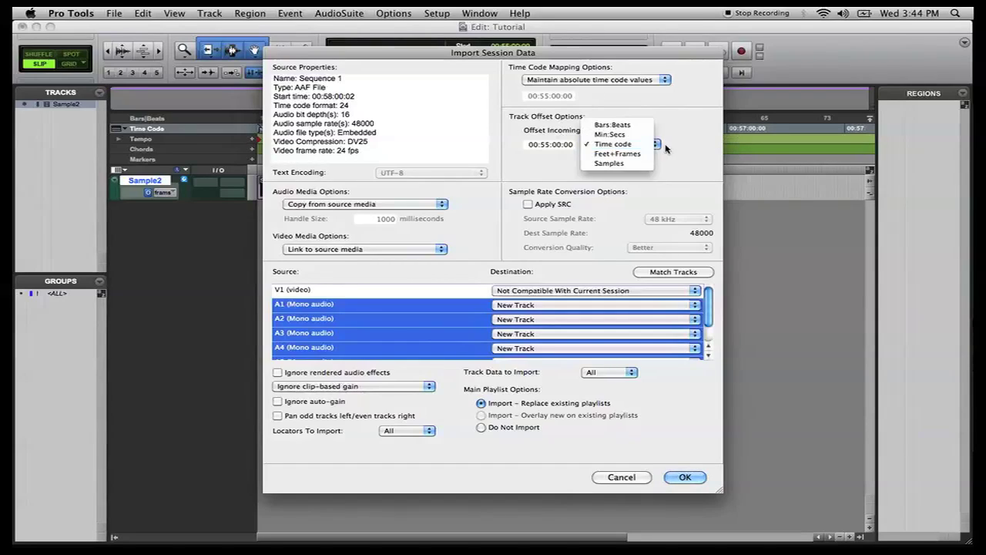
left_click(666, 146)
left_click(651, 80)
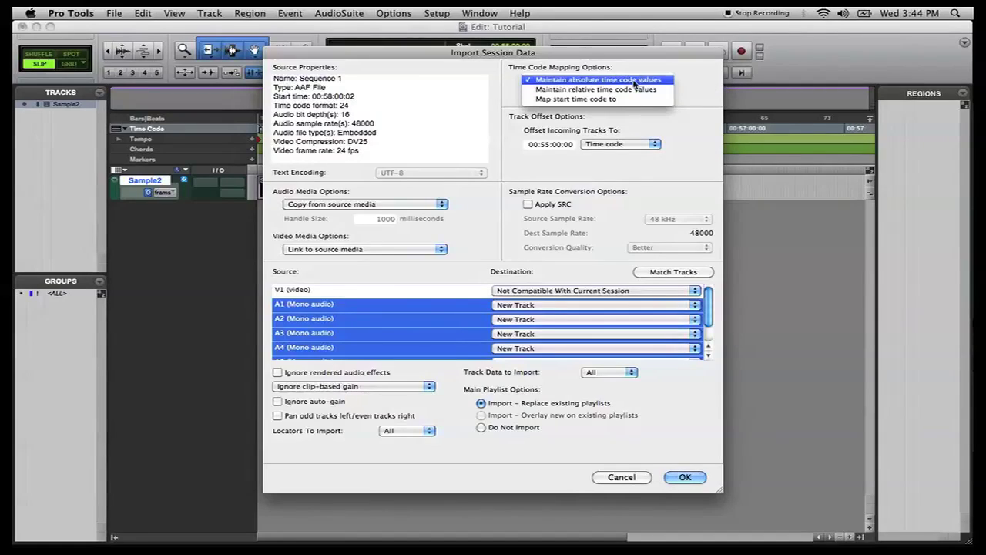
left_click(683, 89)
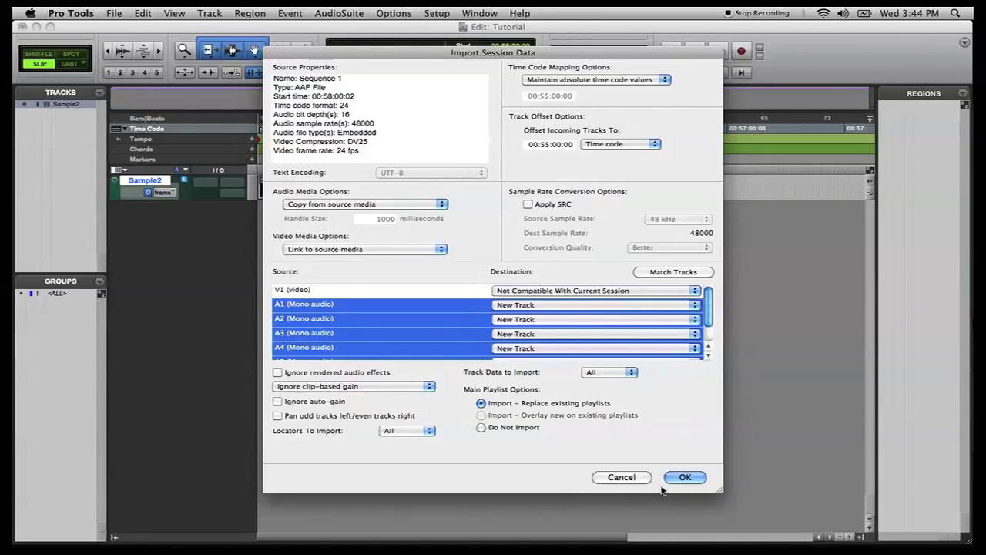
left_click(685, 478)
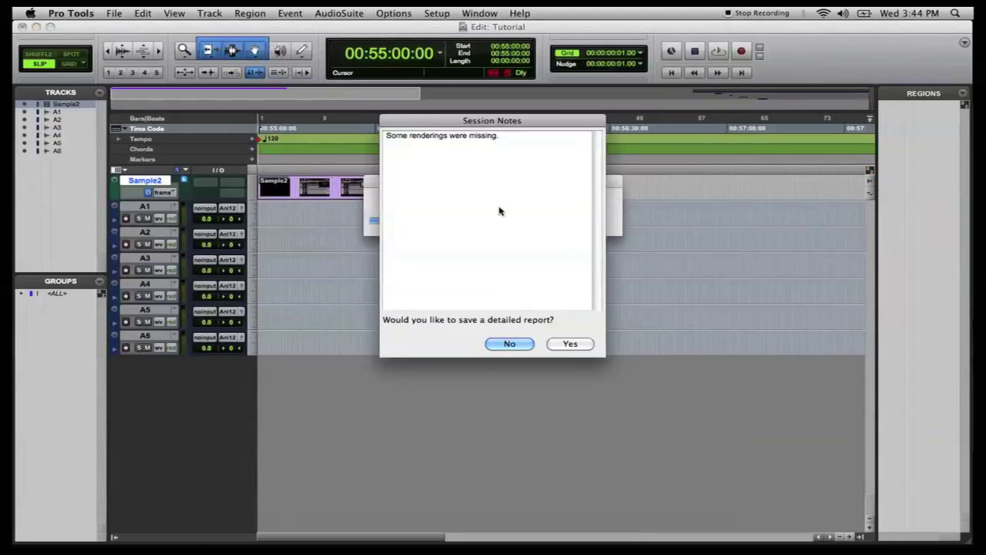
Decline the missing-renderings report and scroll right to the imported regions
left_click(512, 344)
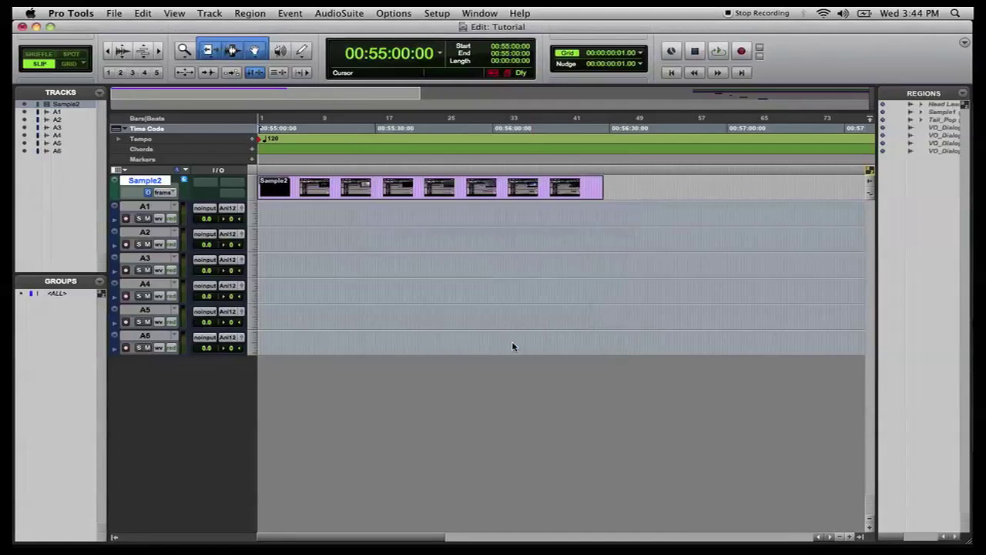
scroll(505, 295, "right", 10)
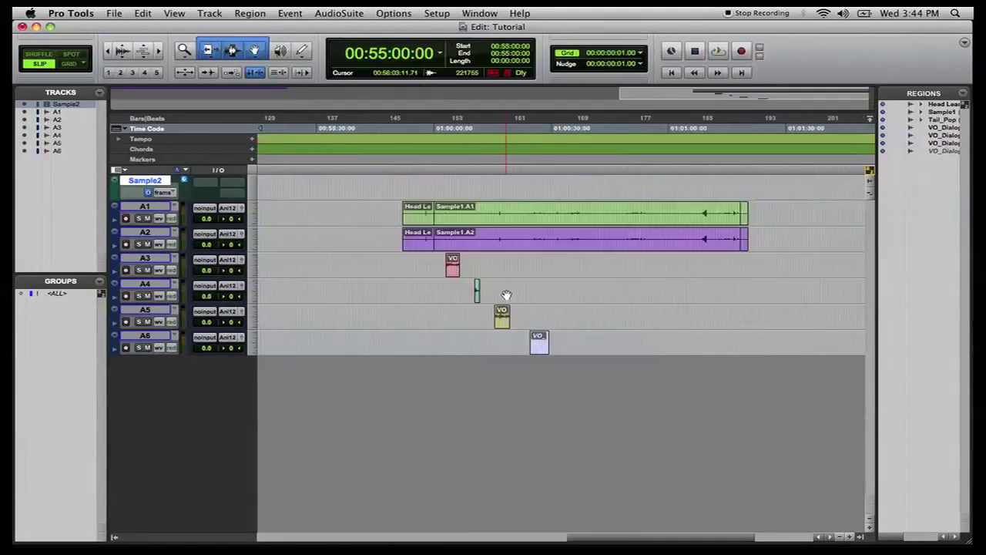
scroll(506, 295, "right", 2)
scroll(506, 295, "right", 2)
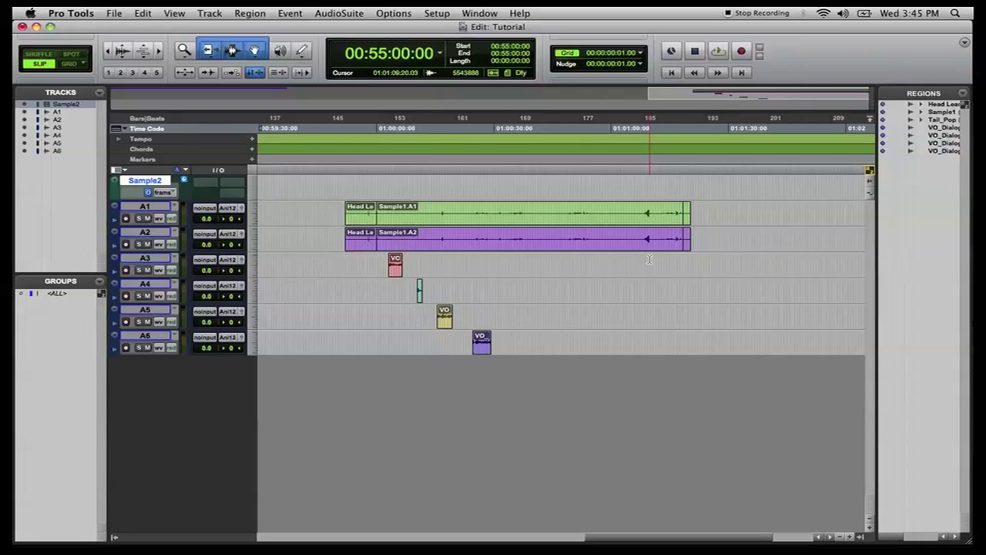
scroll(650, 260, "left", 5)
scroll(650, 260, "right", 5)
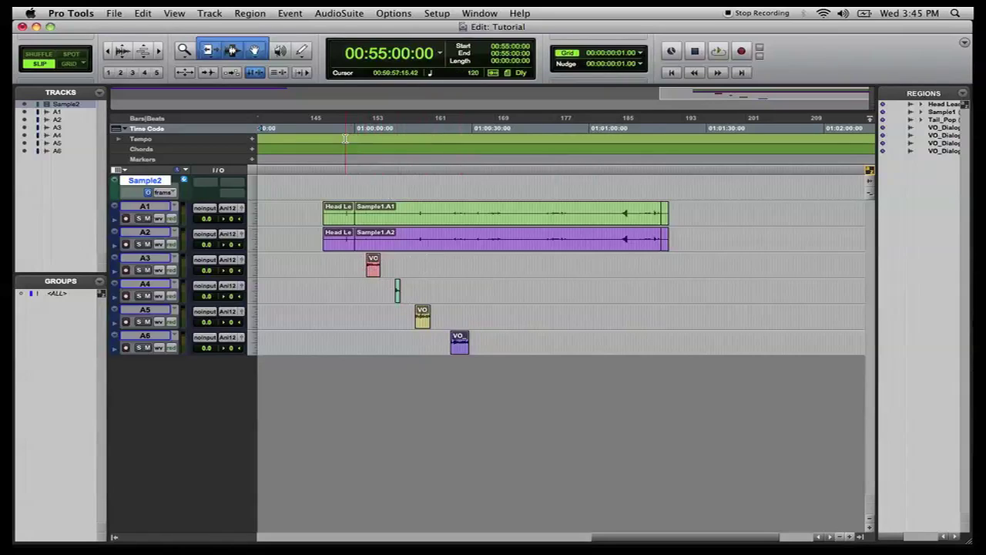
Set the Main Counter to 00:59:58:00 to move the playhead
left_click(377, 58)
left_click(377, 55)
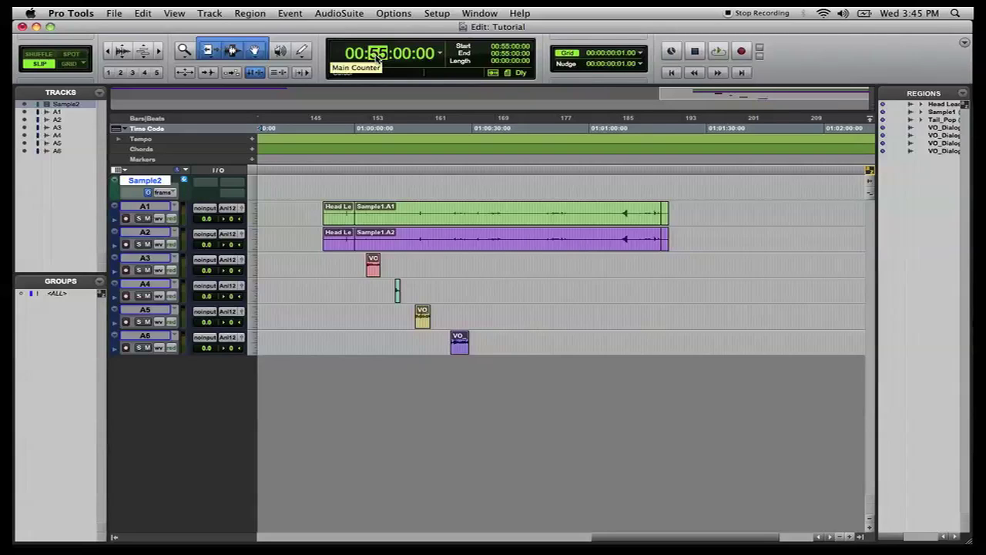
type("9")
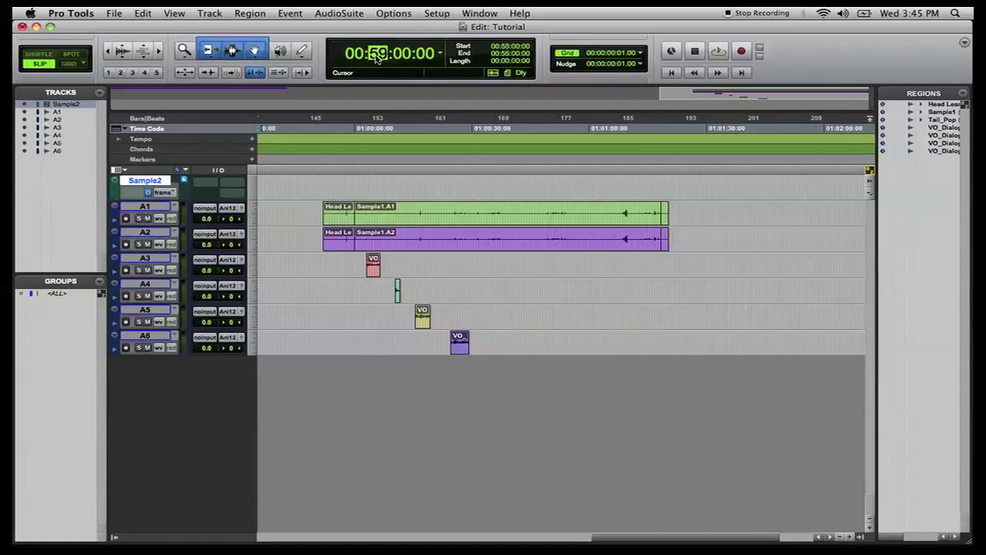
key("Right")
type("5")
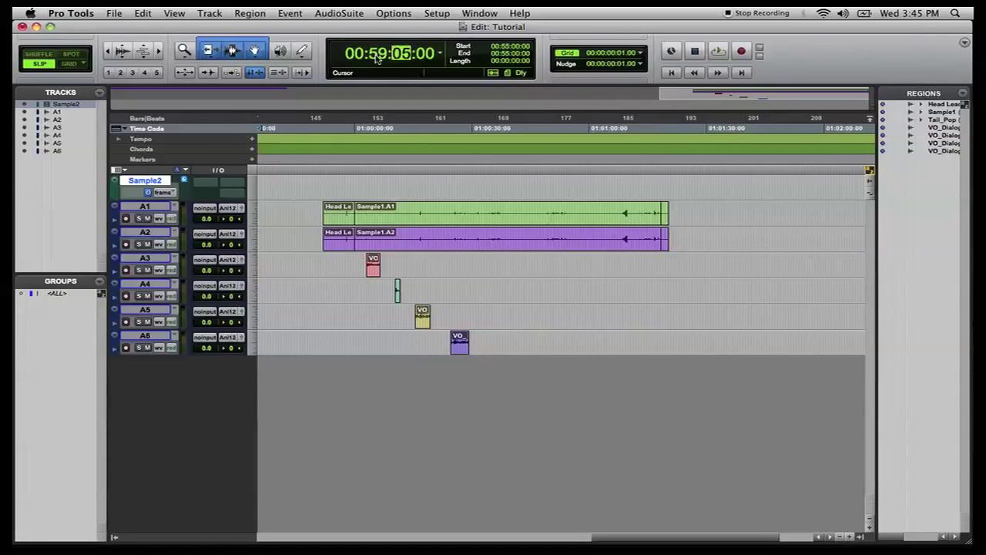
type("8")
key("Return")
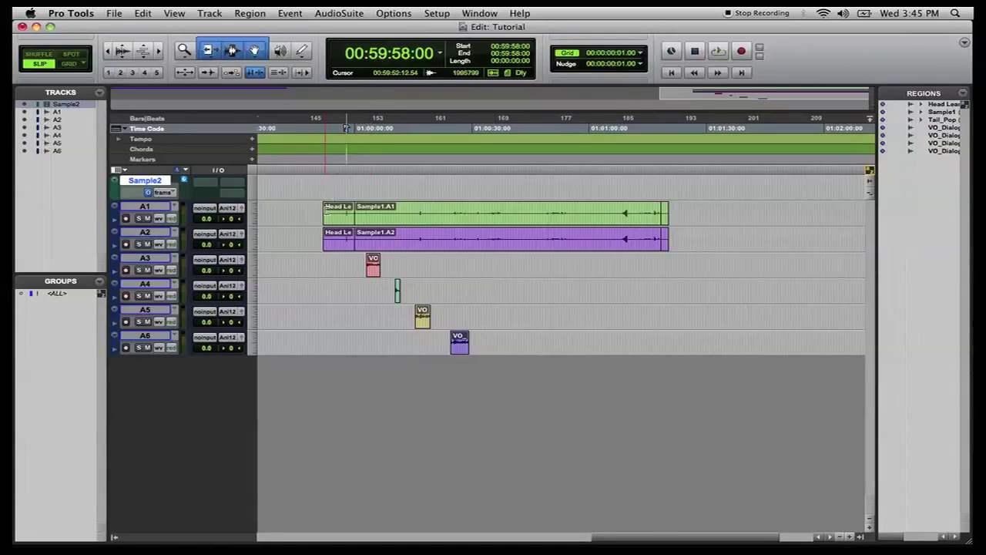
Zoom in, audition the regions from 00:59:58:00, then zoom back out
key("super+bracketright")
key("super+bracketright")
key("super+bracketright")
key("super+bracketright")
key("super+bracketright")
key("super+bracketright")
key("super+bracketright")
key("super+bracketright")
key("super+bracketright")
key("super+bracketright")
key("super+bracketright")
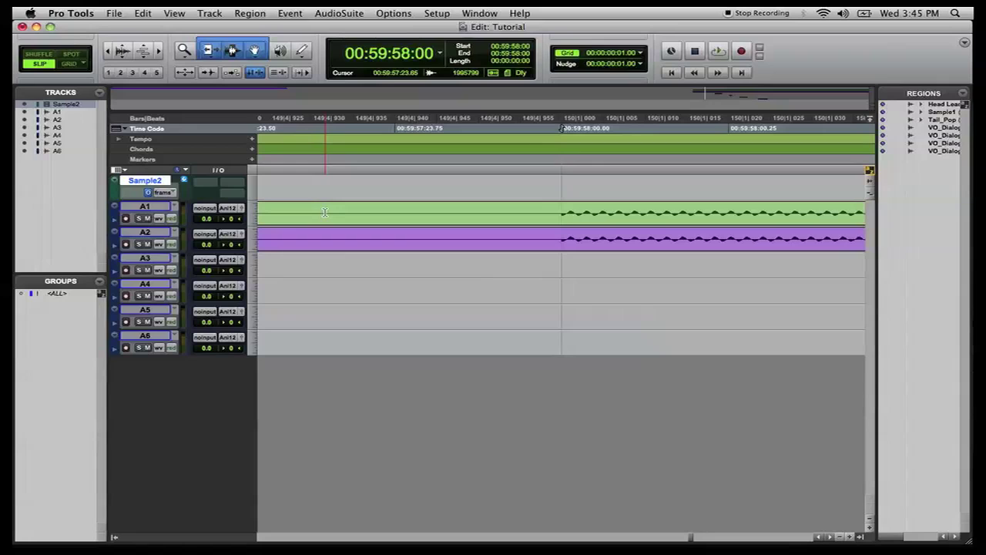
key("space")
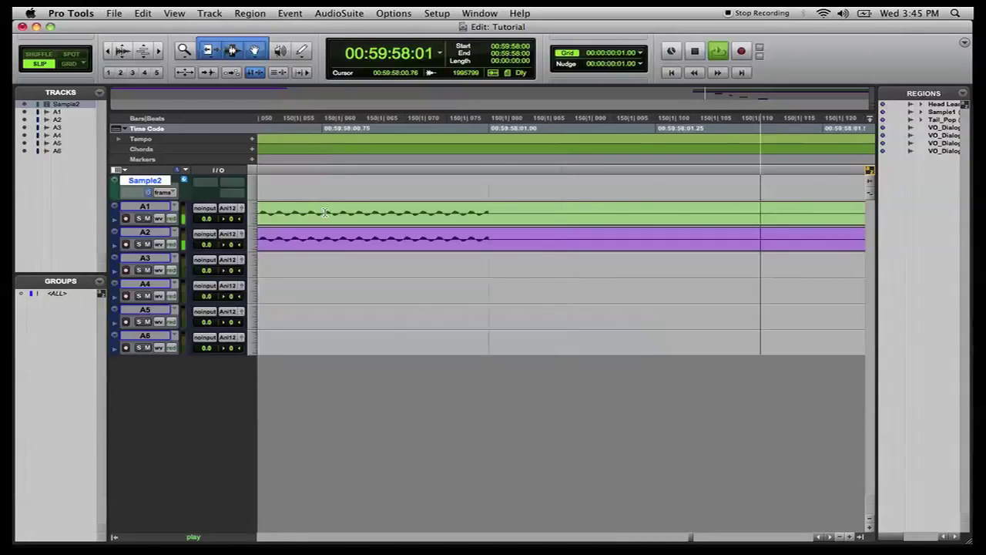
key("space")
key("super+bracketleft")
key("super+bracketleft")
key("super+bracketleft")
key("super+bracketleft")
key("super+bracketleft")
key("super+bracketleft")
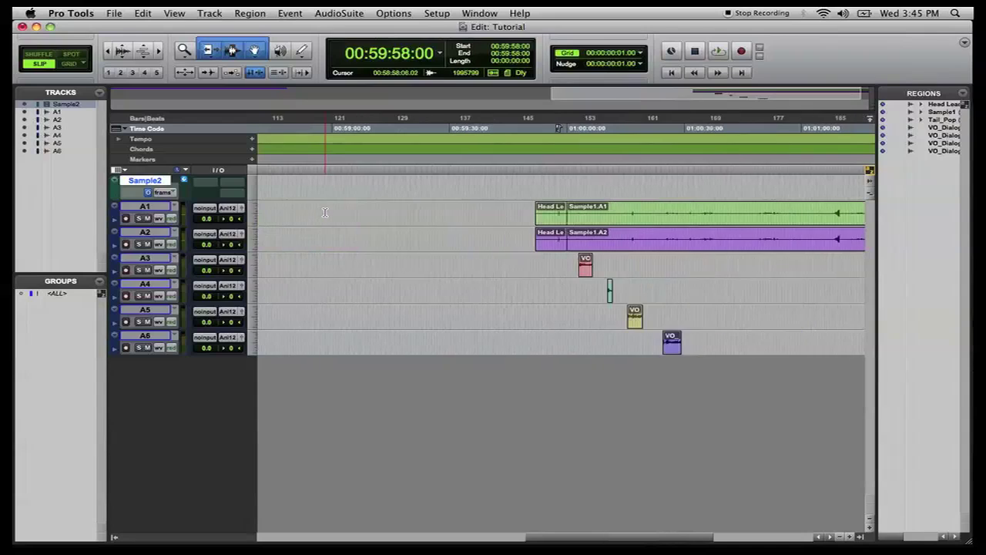
key("super+bracketleft")
key("Return")
Return the timeline to the session start and show the Video window
left_click(325, 214)
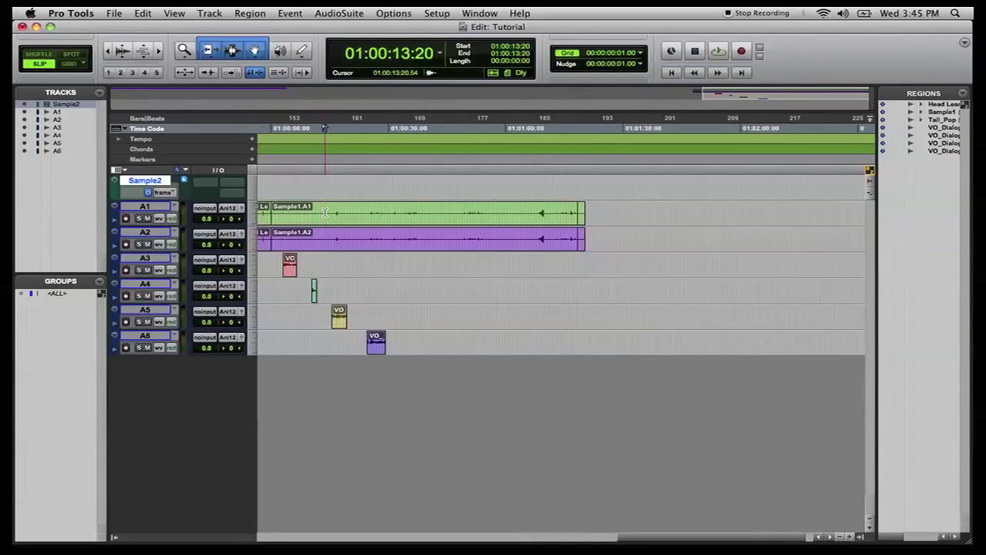
scroll(326, 192, "left", 3)
scroll(326, 191, "left", 12)
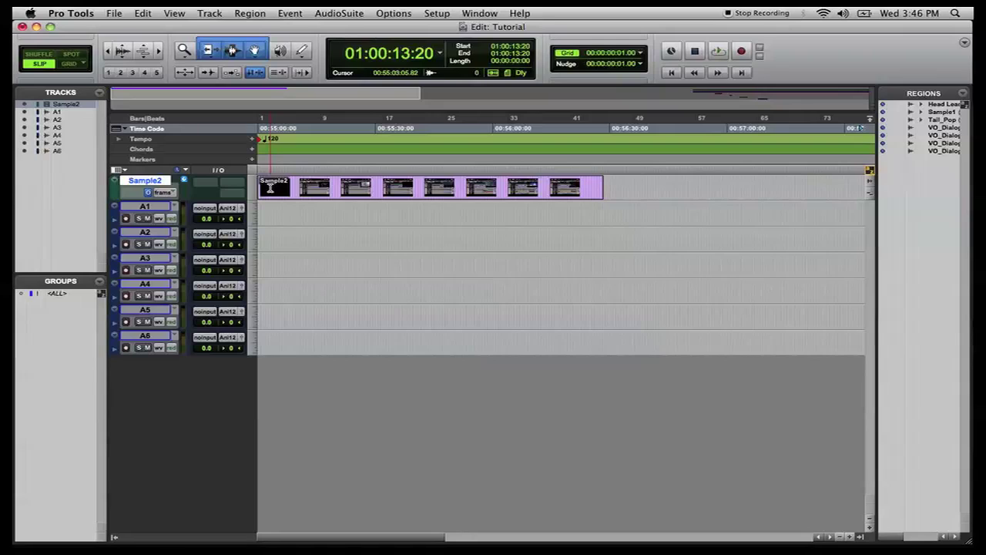
left_click(480, 13)
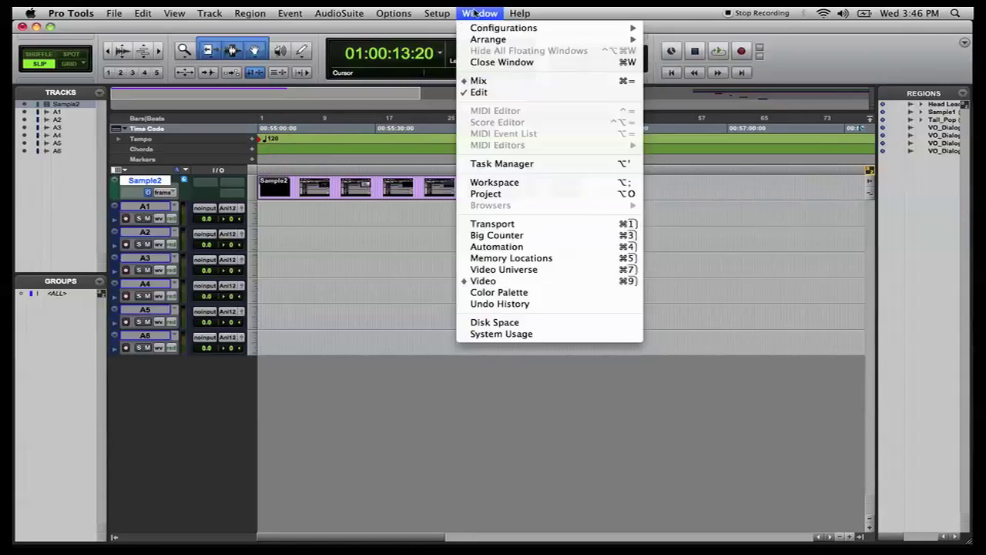
left_click(506, 281)
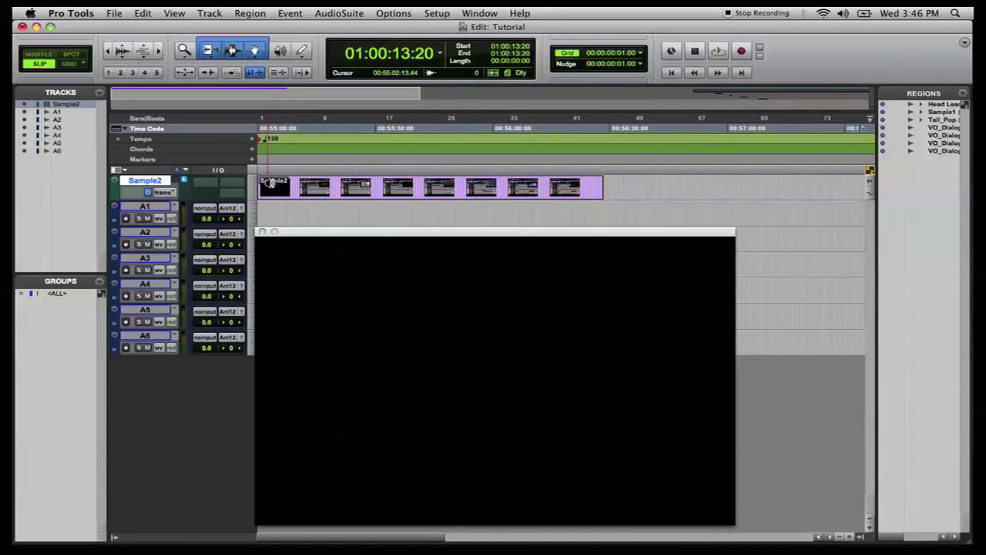
Scrub the Sample2 video to the countdown's '2' frame at 00:55:06:01
left_click(270, 182)
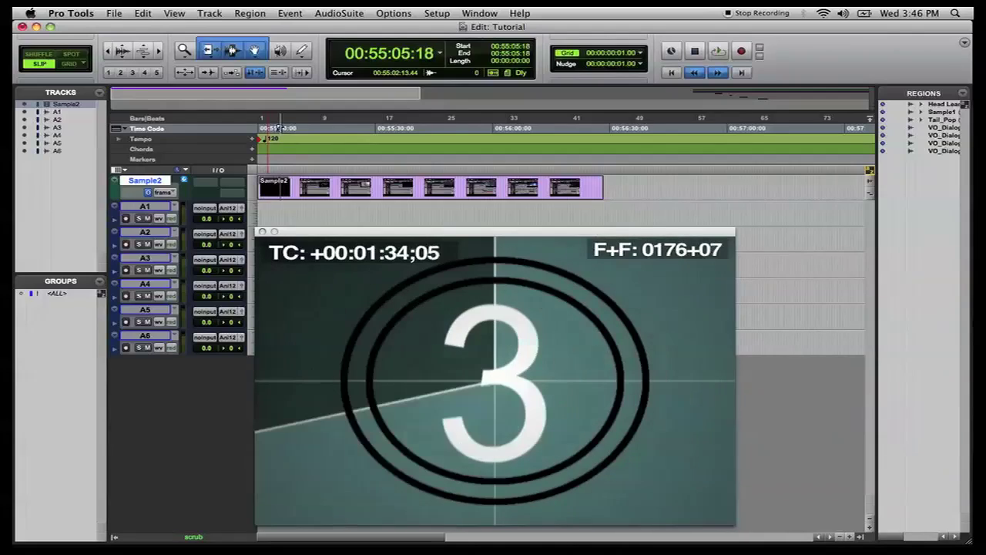
left_click_drag(279, 128, 280, 128)
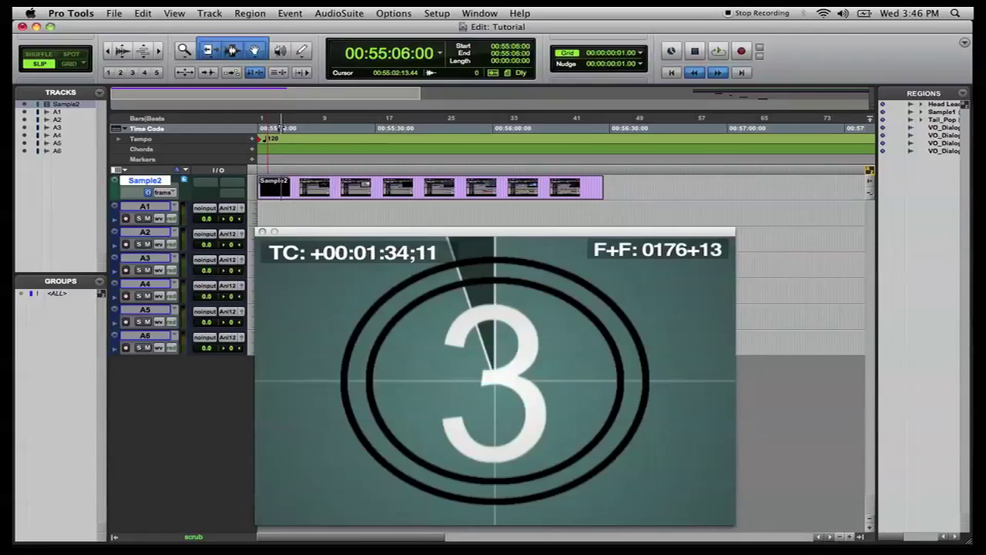
left_click_drag(280, 128, 281, 127)
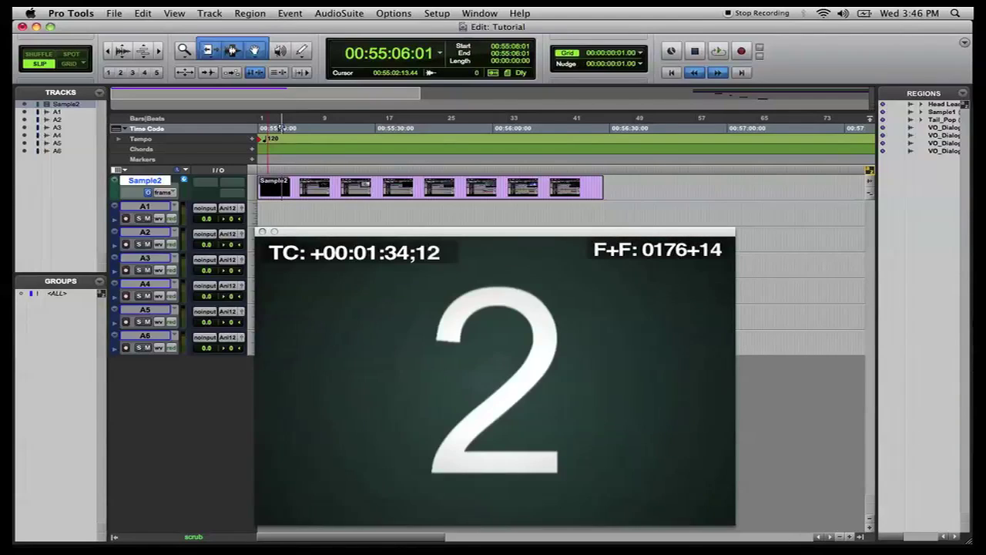
left_click_drag(281, 128, 282, 128)
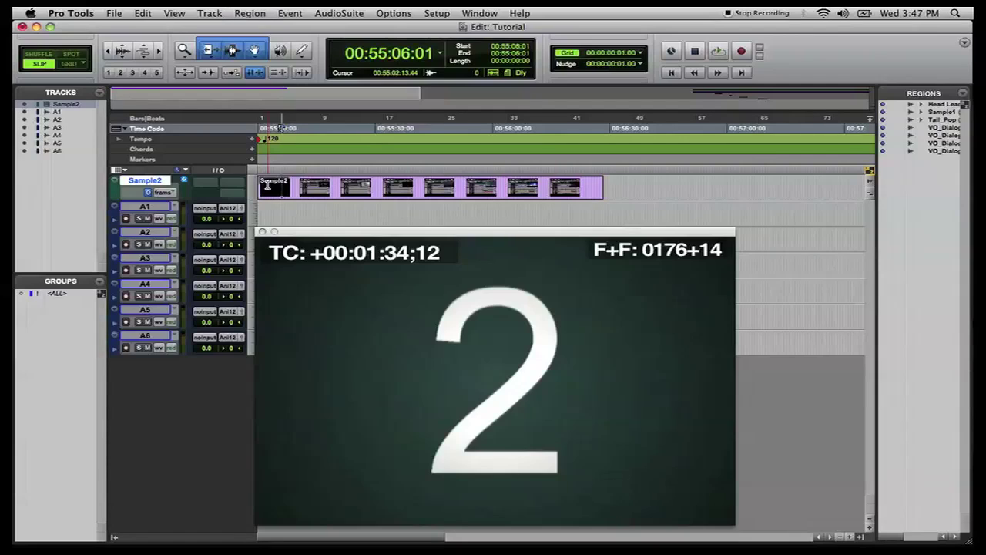
Identify a sync point on the Sample2 region at the countdown's '2' frame
left_click(249, 13)
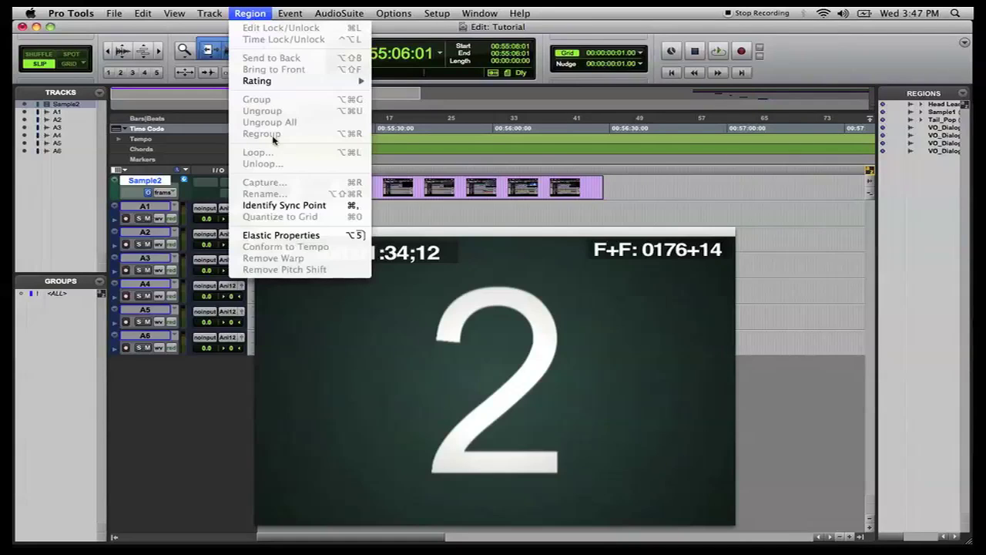
left_click(273, 206)
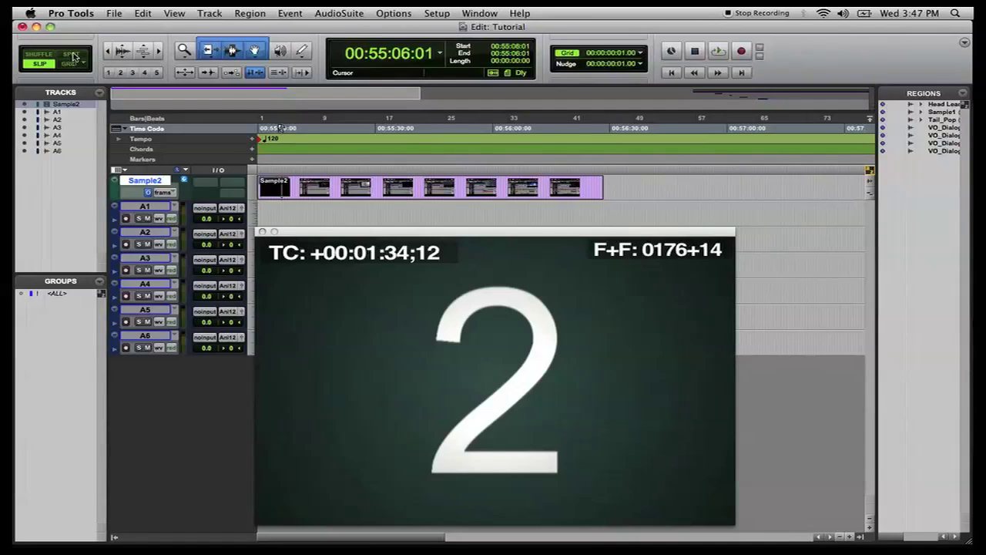
In Spot mode, spot Sample2's sync point to 00:59:58:00 so it starts at 00:59:51:22
left_click(72, 56)
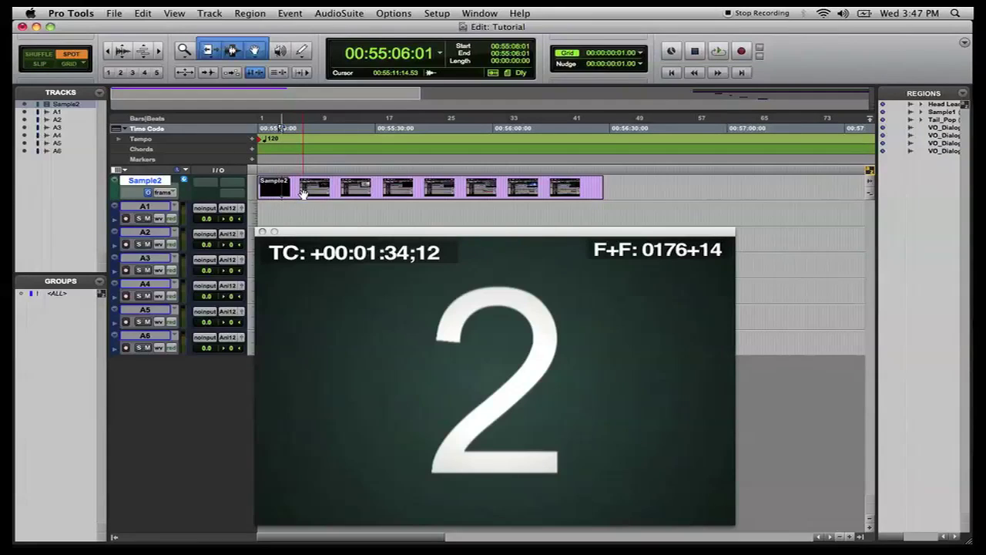
left_click(302, 193)
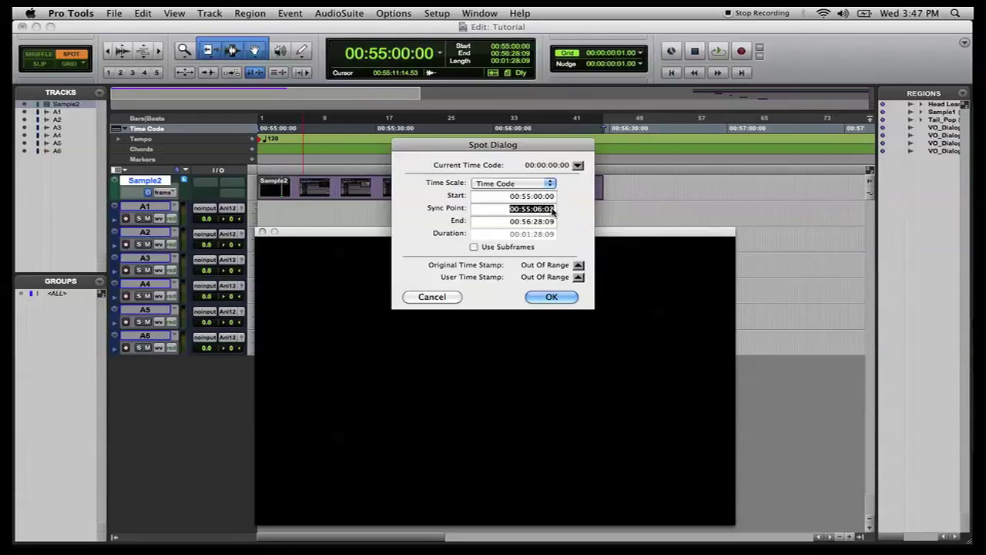
type("550000")
type("59")
type("58")
key("Return")
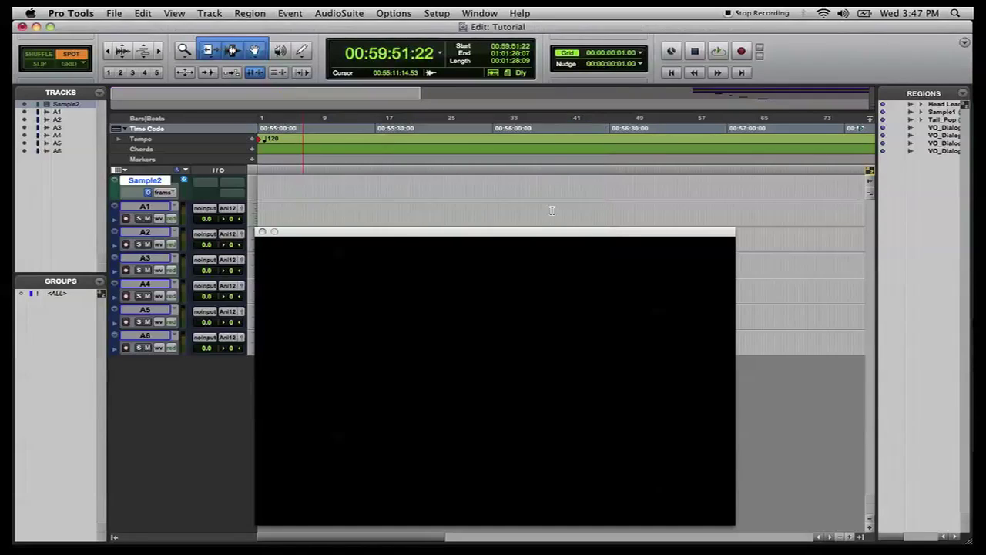
scroll(475, 199, "right", 15)
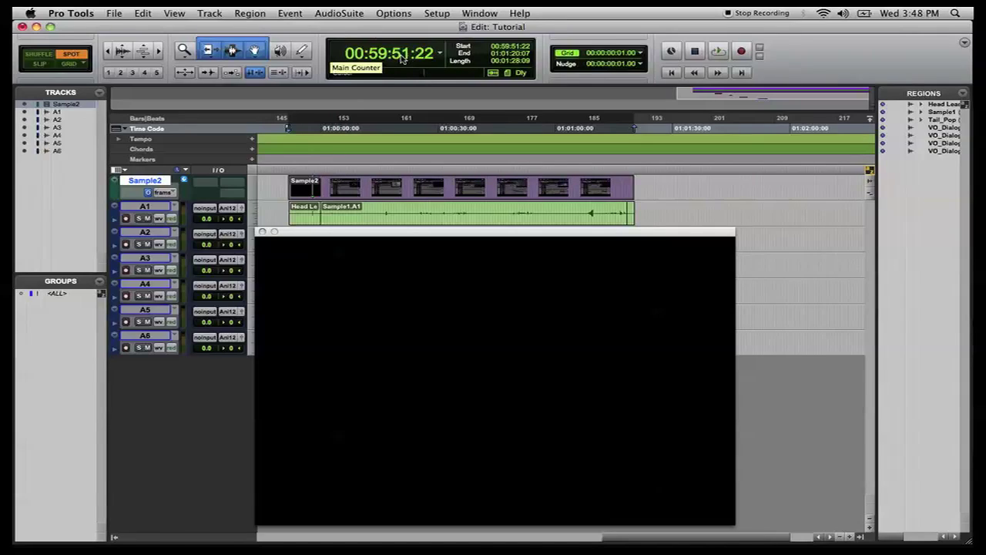
Move the playhead to 00:59:58:00, then locate to Sample2's start and preview the countdown leader
left_click(401, 55)
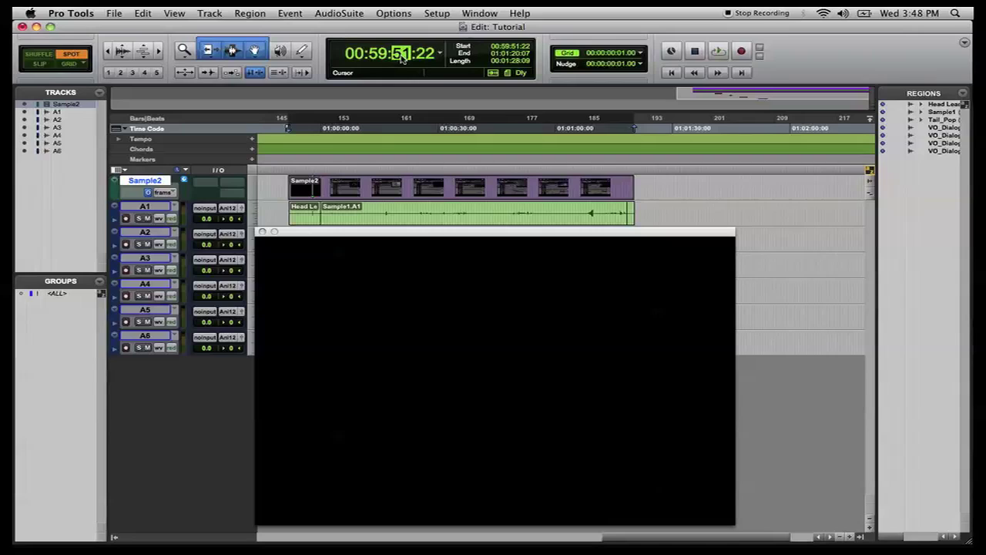
type("58")
key("Return")
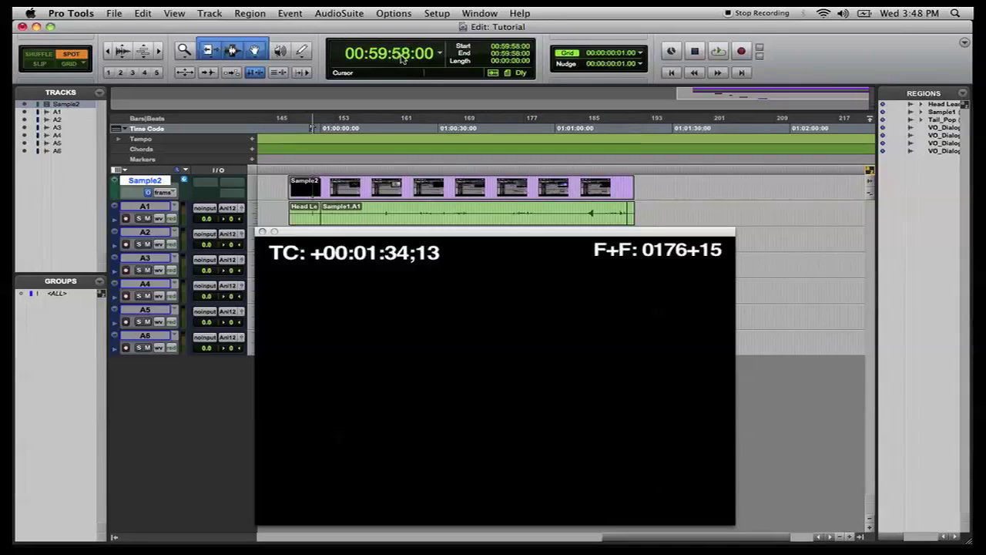
left_click(309, 187)
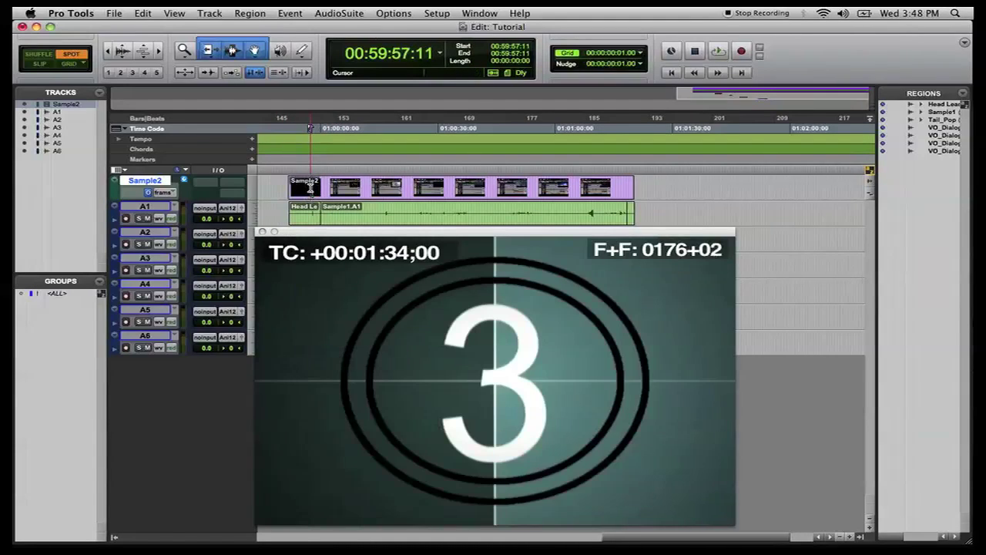
key("space")
key("space")
Spot the Sample2 clip's sync point seconds to 58
left_click(317, 192)
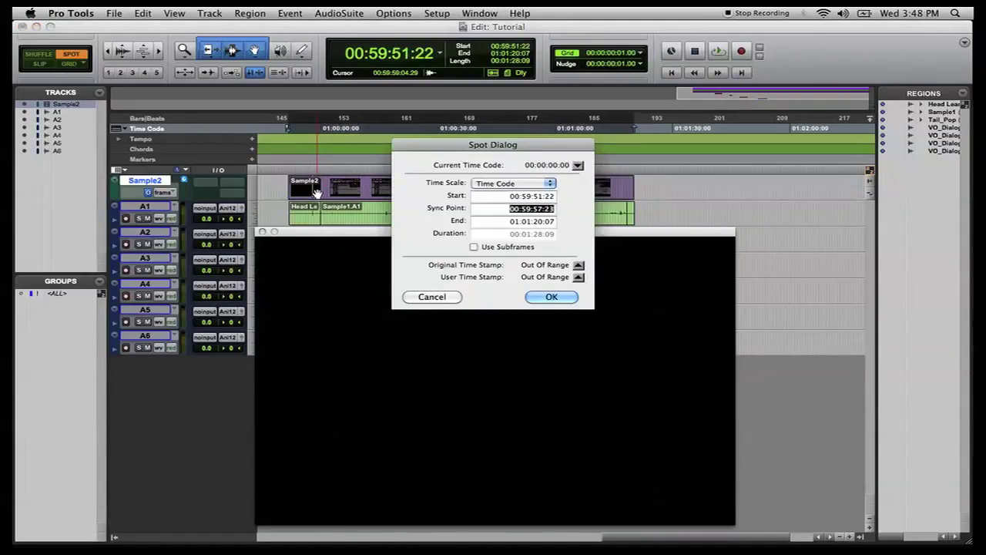
left_click(539, 209)
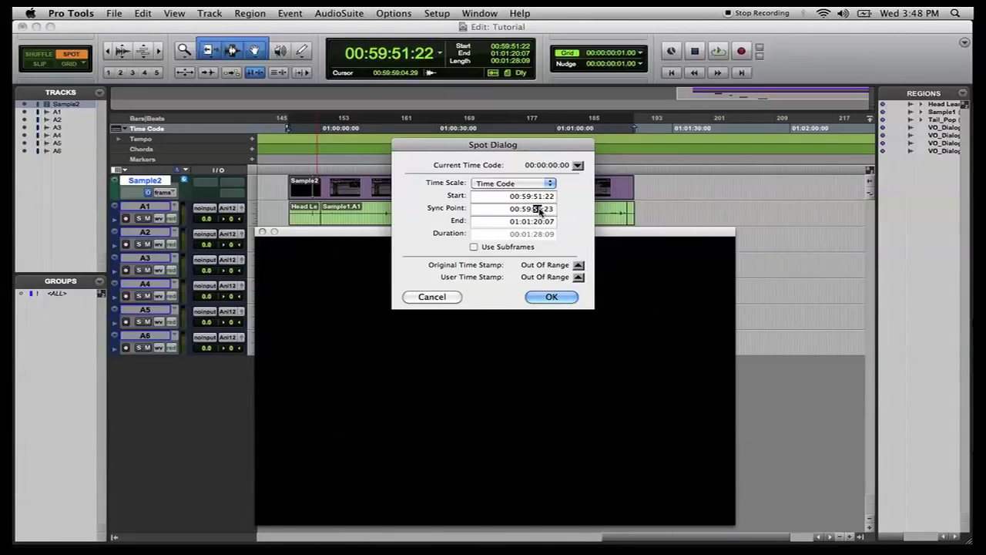
type("58")
key("Return")
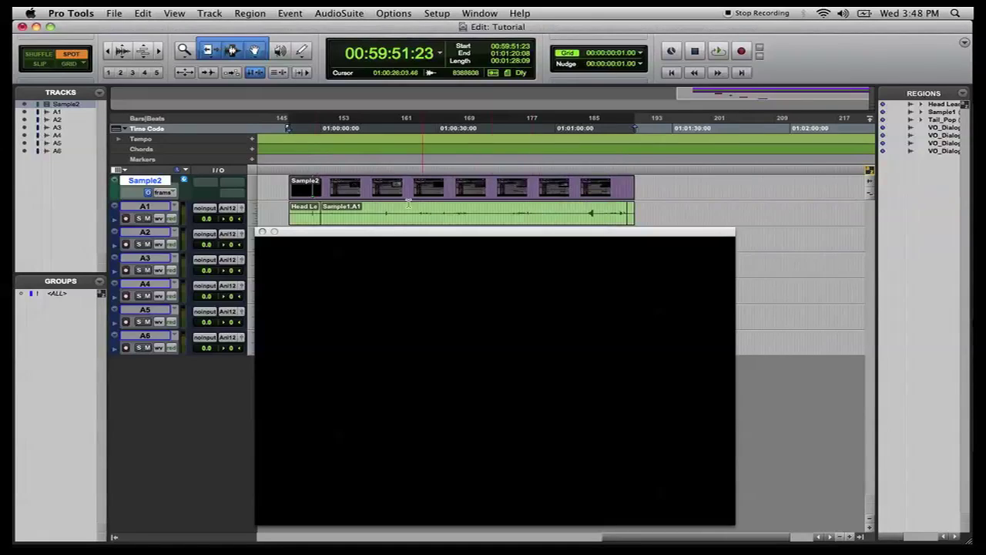
Set the main counter's seconds to 50 and close the Video window
left_click(407, 54)
type("50")
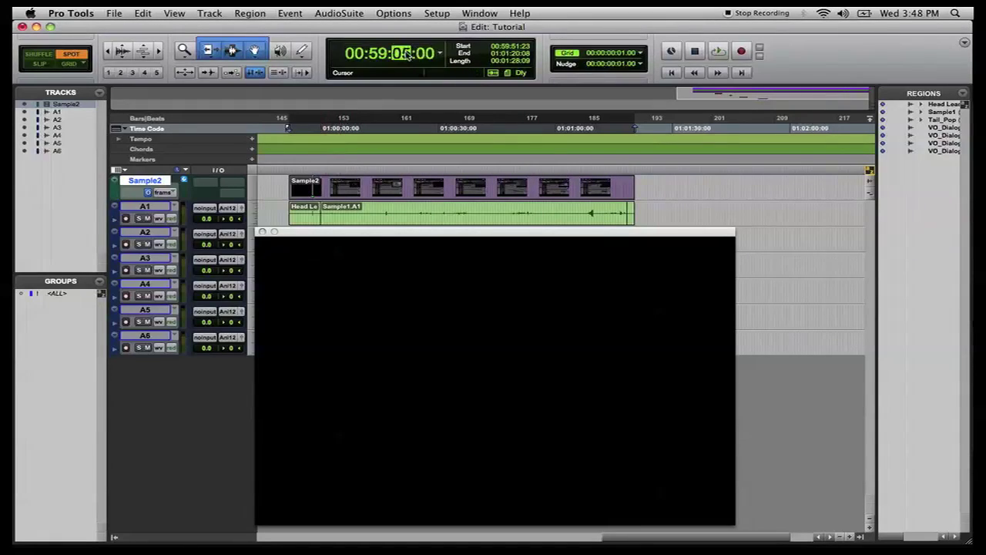
key("Return")
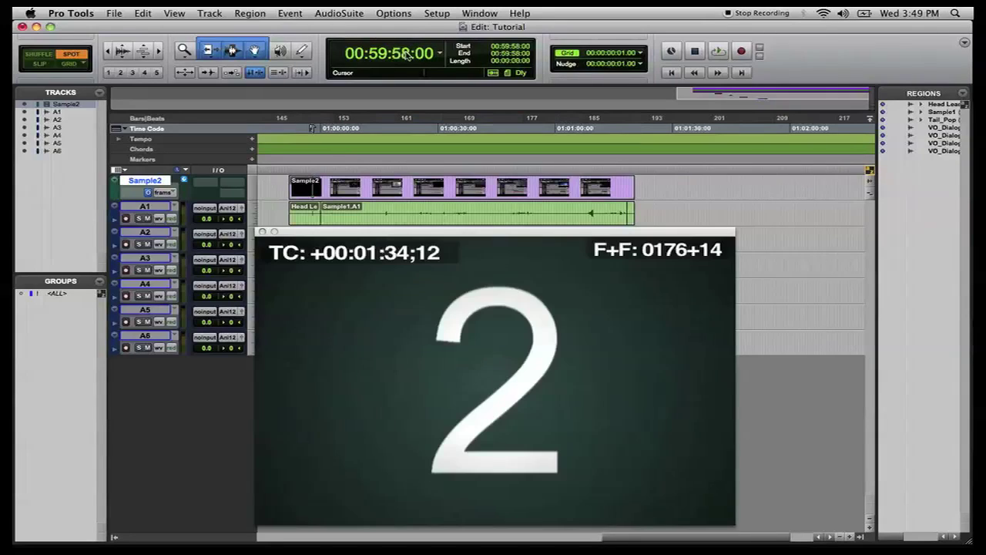
left_click(263, 232)
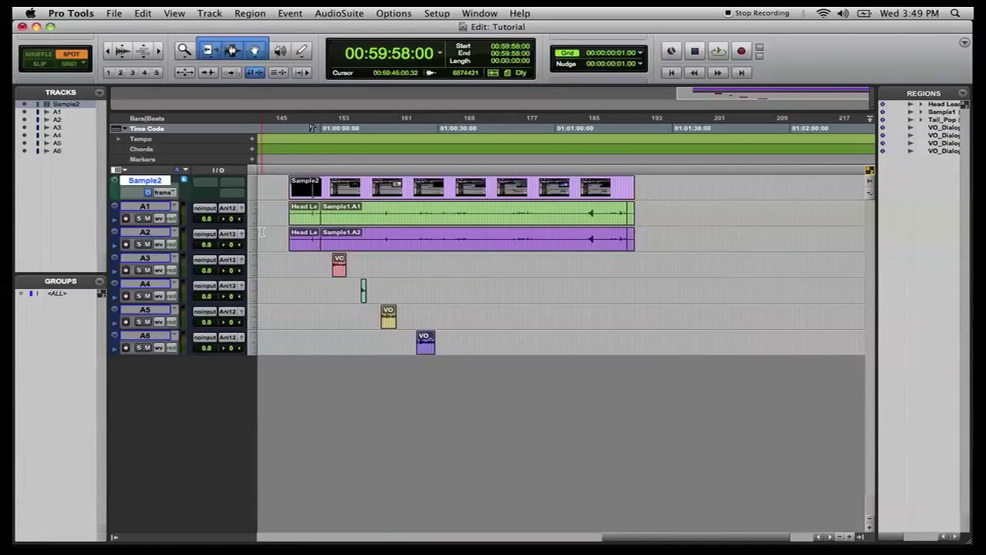
key("super+bracketright")
key("super+bracketright")
key("super+bracketright")
key("super+bracketright")
key("super+bracketright")
key("super+bracketright")
key("super+bracketright")
key("super+bracketright")
key("super+bracketright")
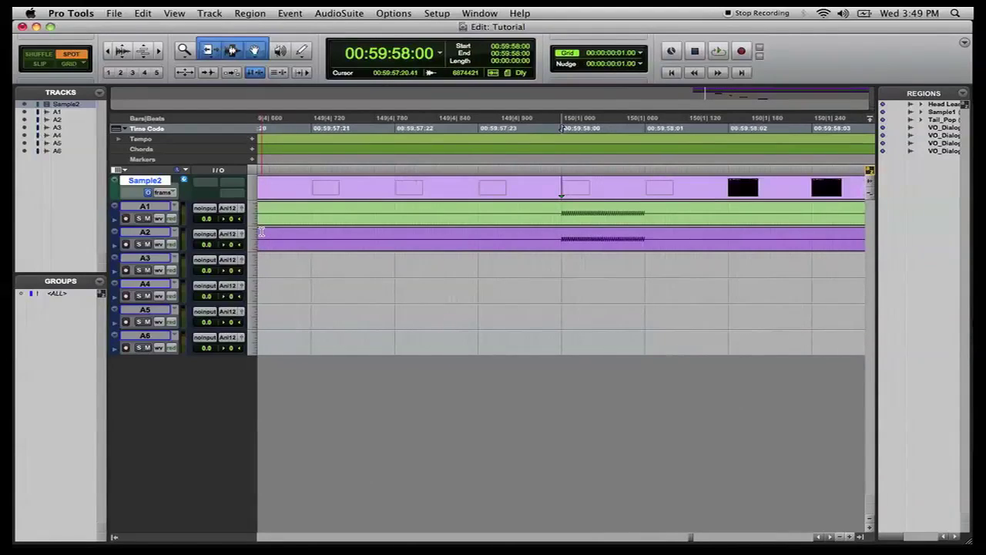
left_click(478, 13)
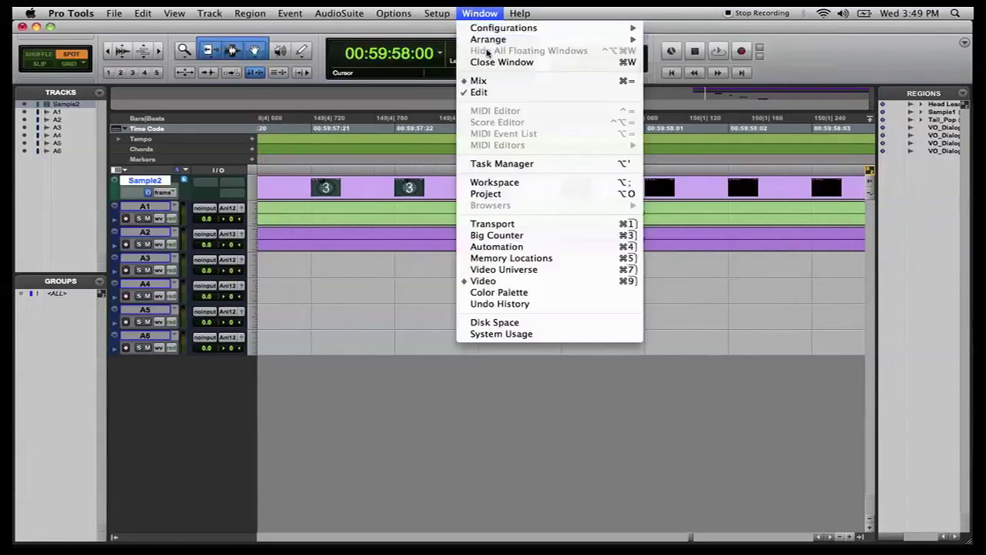
left_click(490, 280)
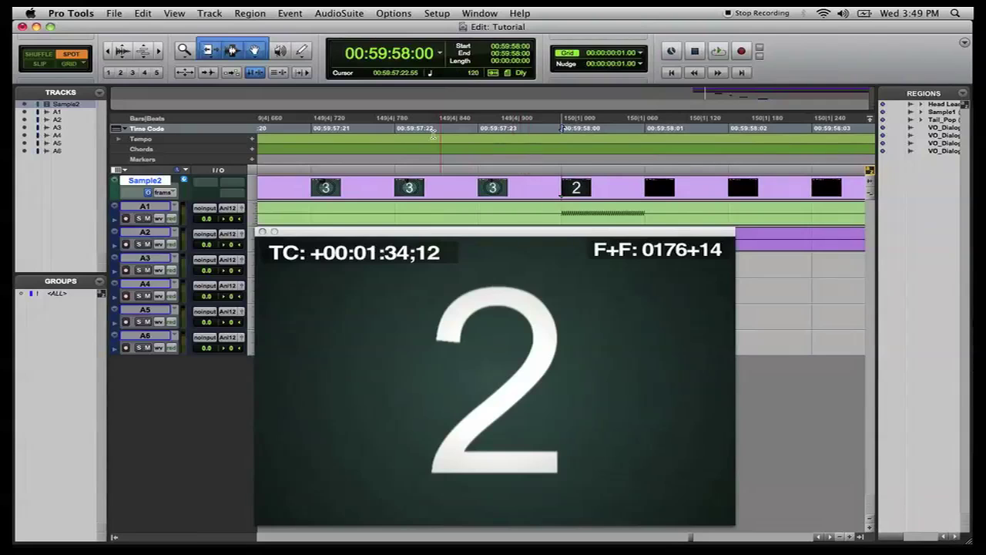
left_click(317, 129)
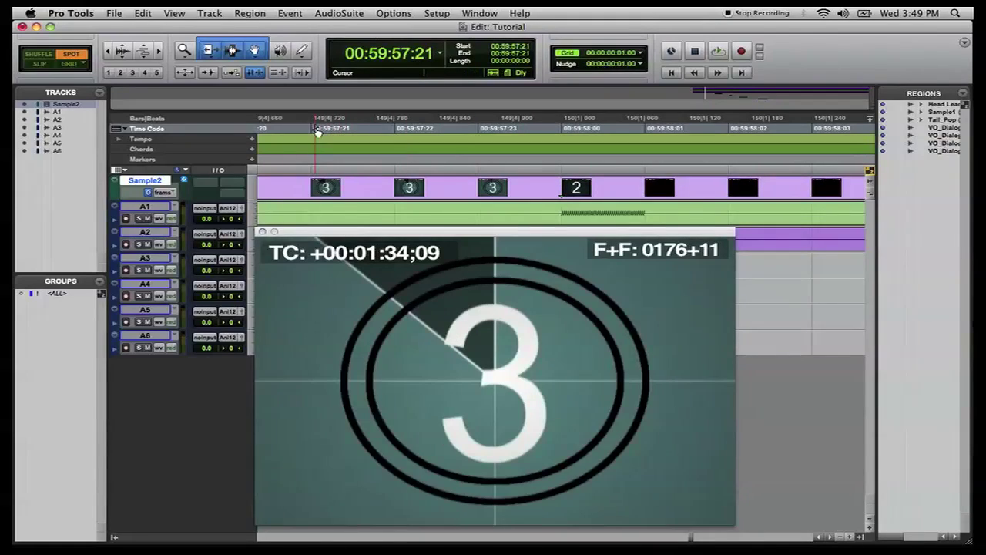
key("space")
key("space")
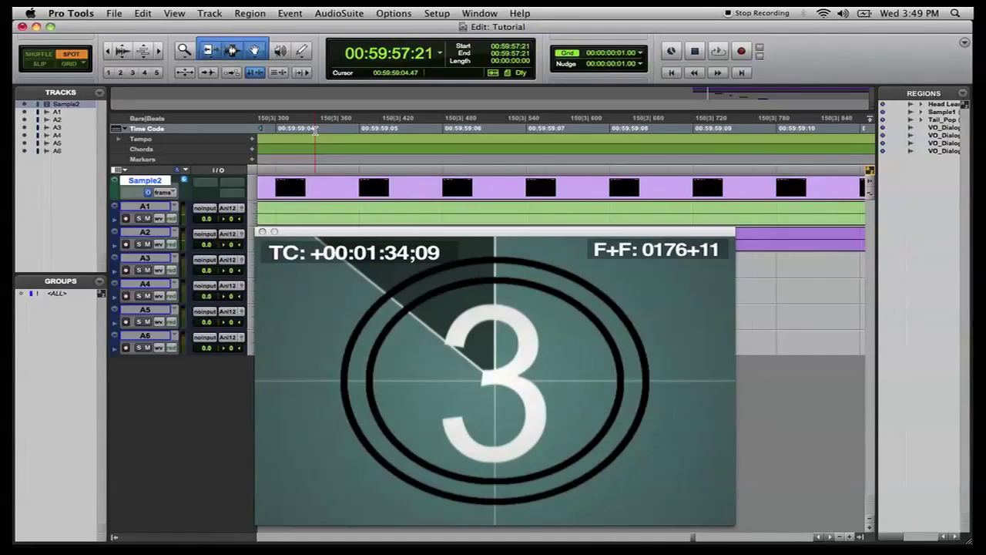
key("super+bracketleft")
key("super+bracketleft")
key("super+bracketleft")
key("super+bracketleft")
key("super+bracketleft")
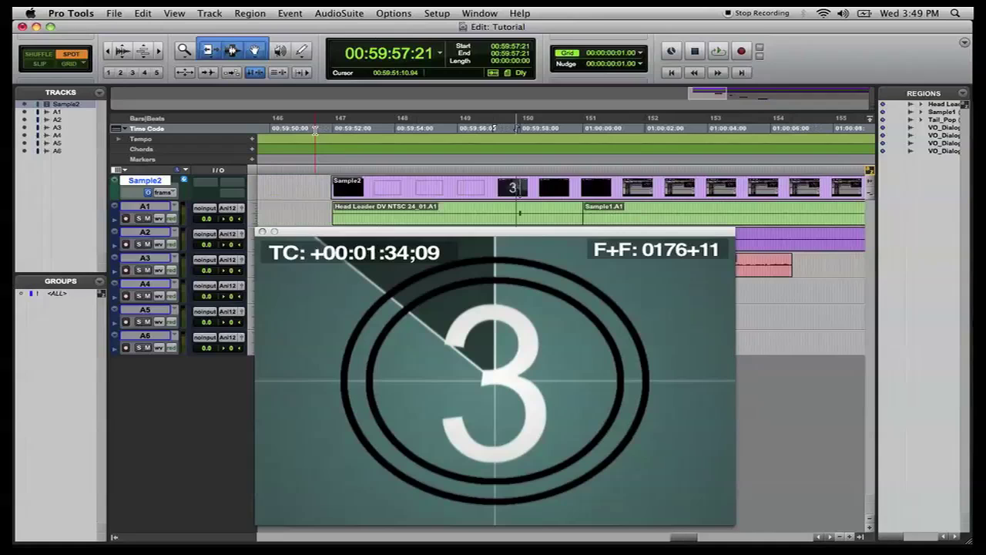
key("super+bracketleft")
key("super+bracketleft")
key("super+bracketleft")
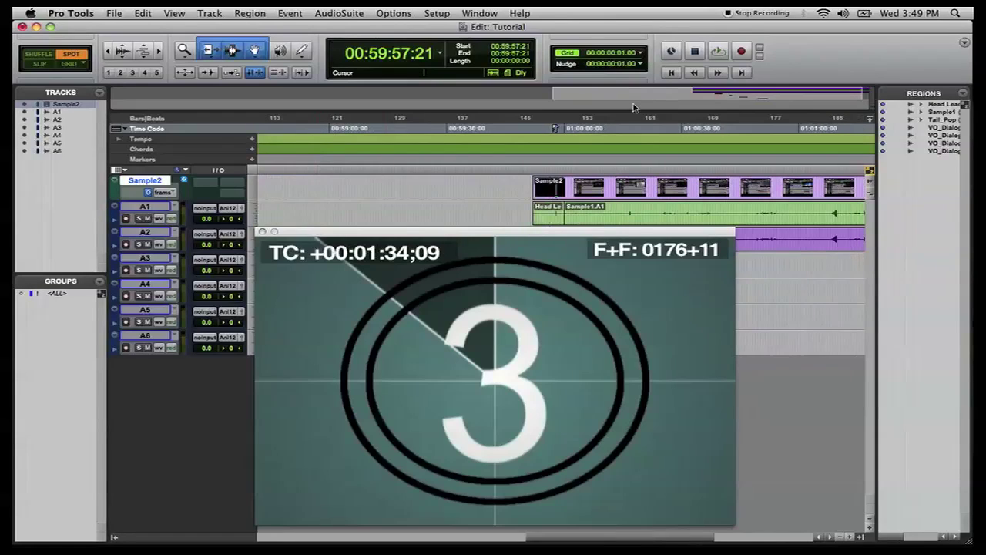
scroll(650, 188, "right", 5)
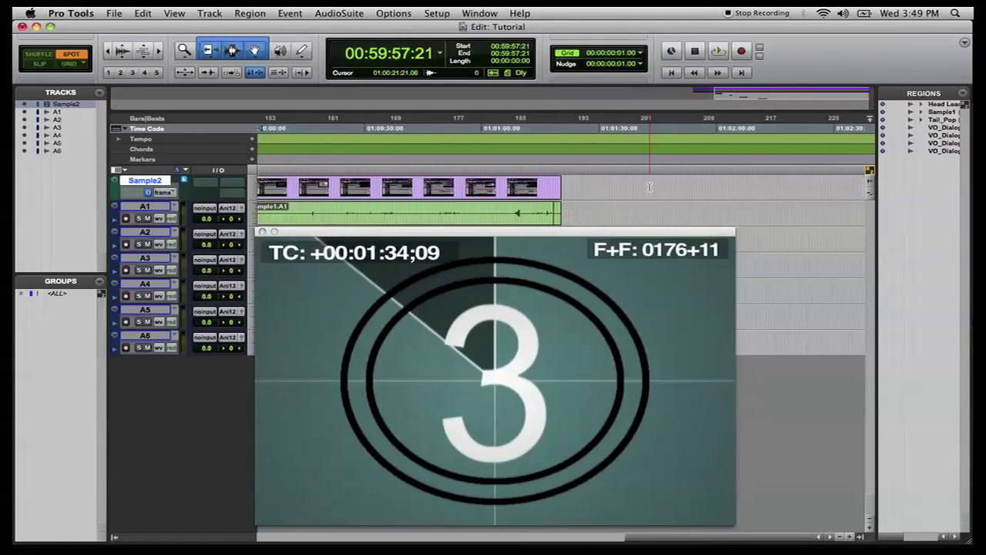
left_click(552, 166)
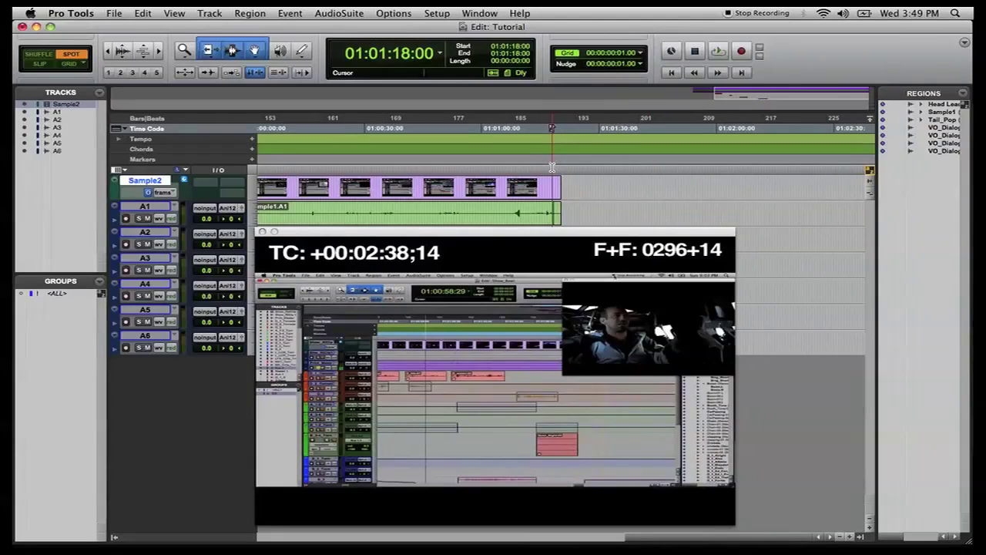
key("space")
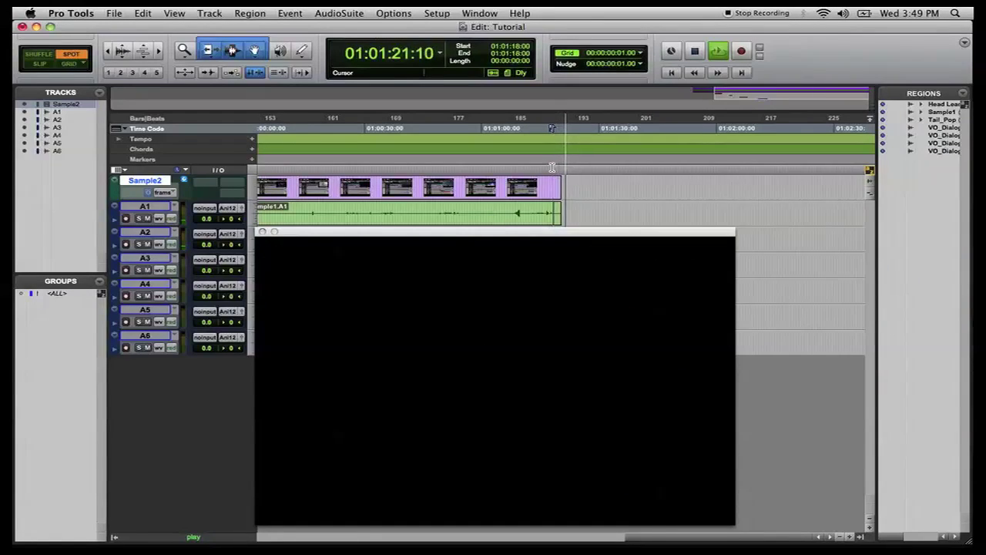
key("space")
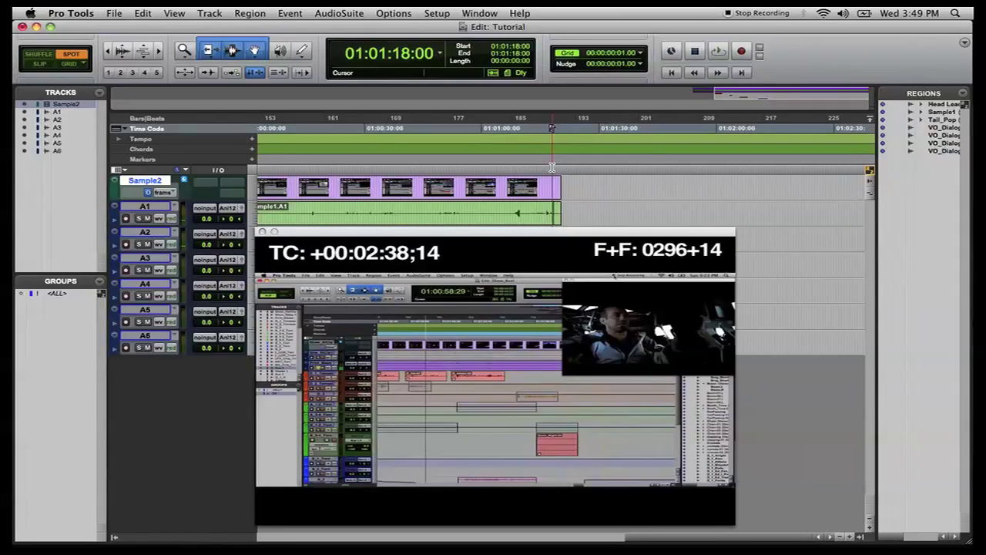
scroll(552, 167, "left", 5)
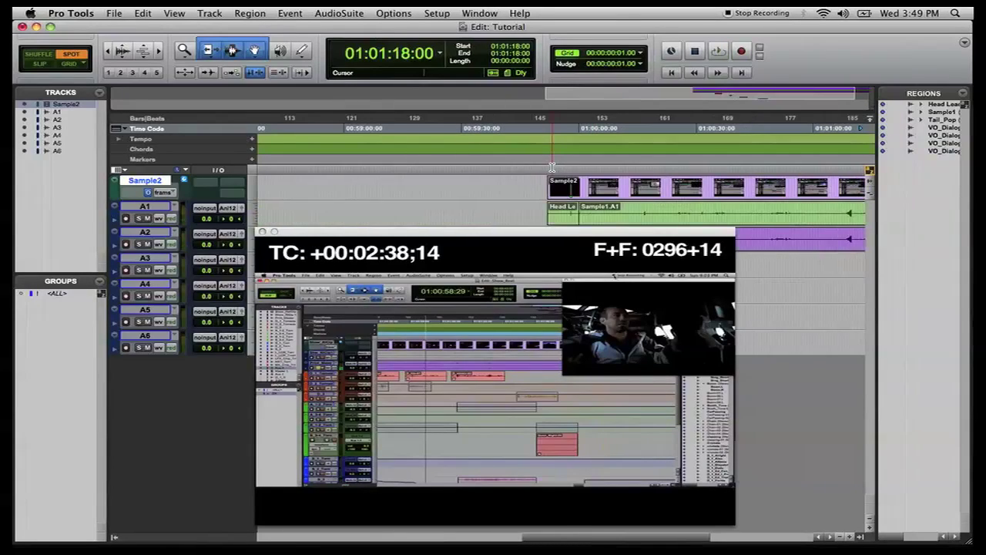
left_click(570, 163)
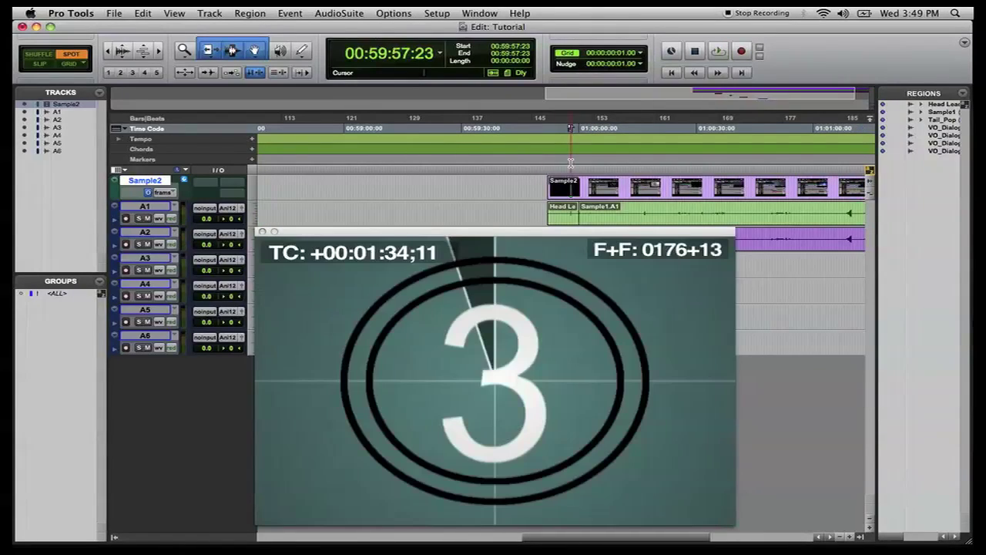
Close the countdown Video window and select track A6
left_click(263, 231)
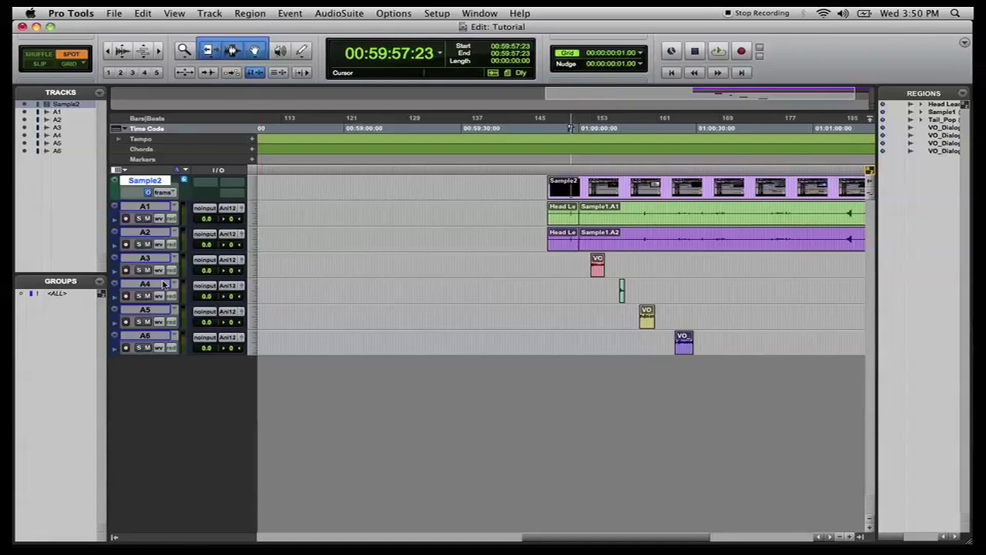
left_click(153, 338)
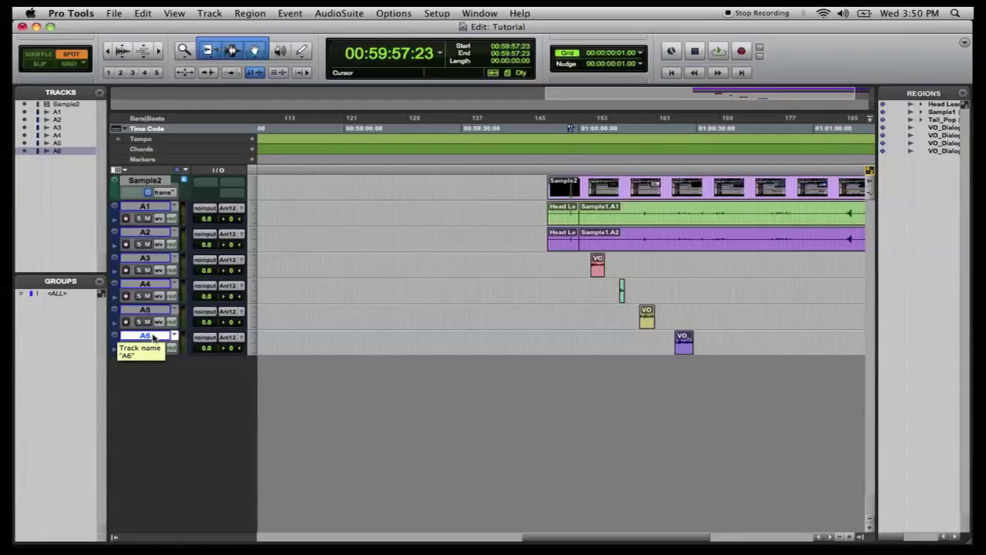
scroll(153, 339, "right", 5)
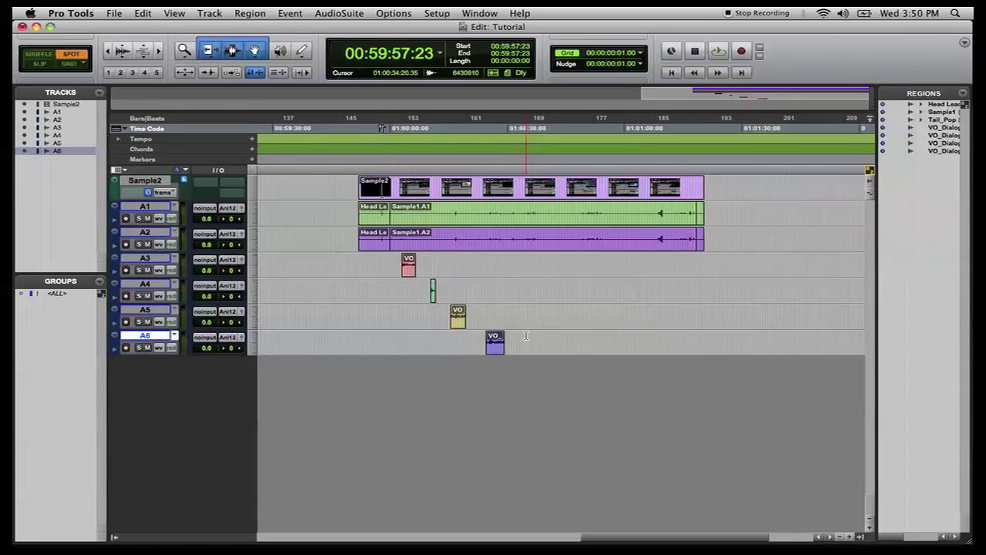
Add four new mono audio tracks and select Audio 1
key("super+shift+n")
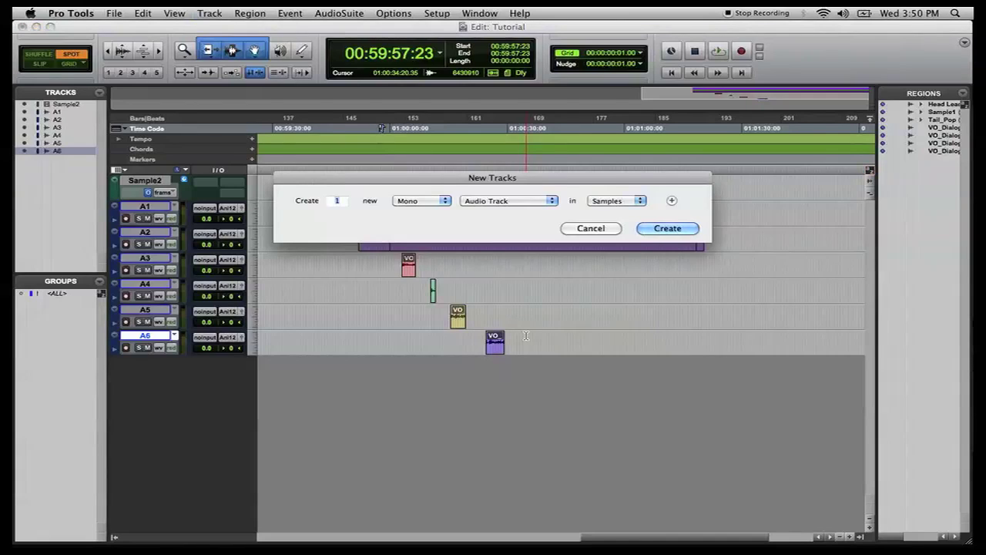
type("4")
key("Return")
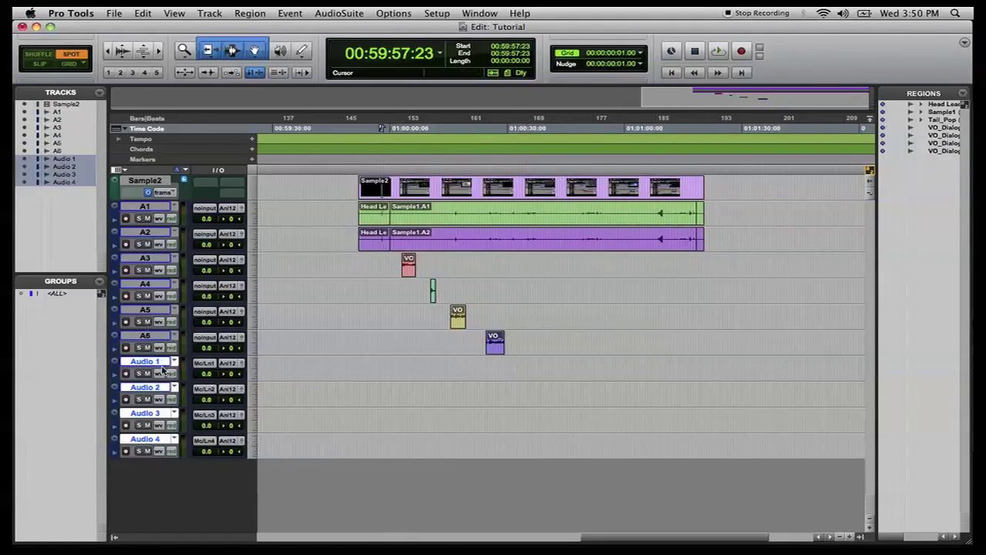
left_click(150, 362)
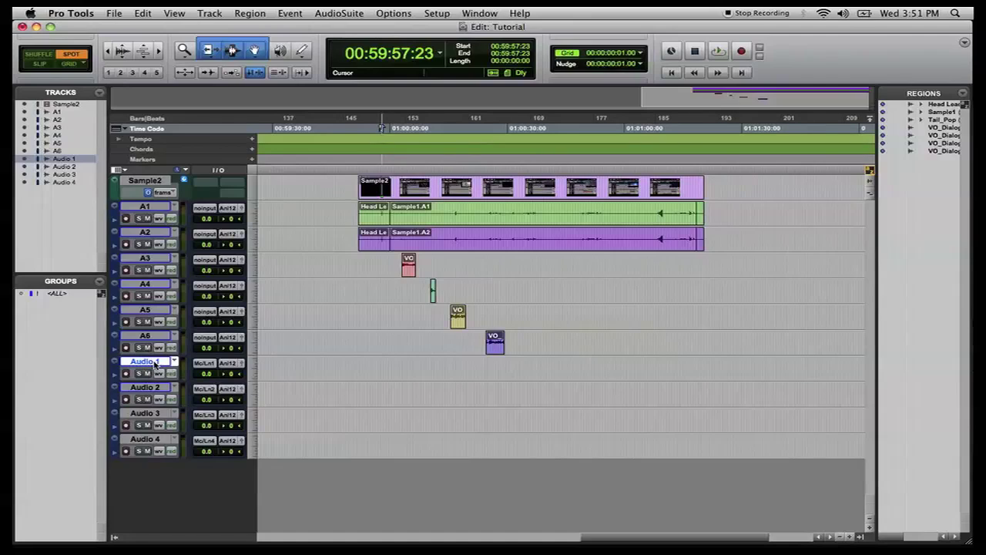
Rename Audio 1–4 to D_1, D_2, F_Cloth and F_Steps, then select D_1 and D_2
double_click(154, 362)
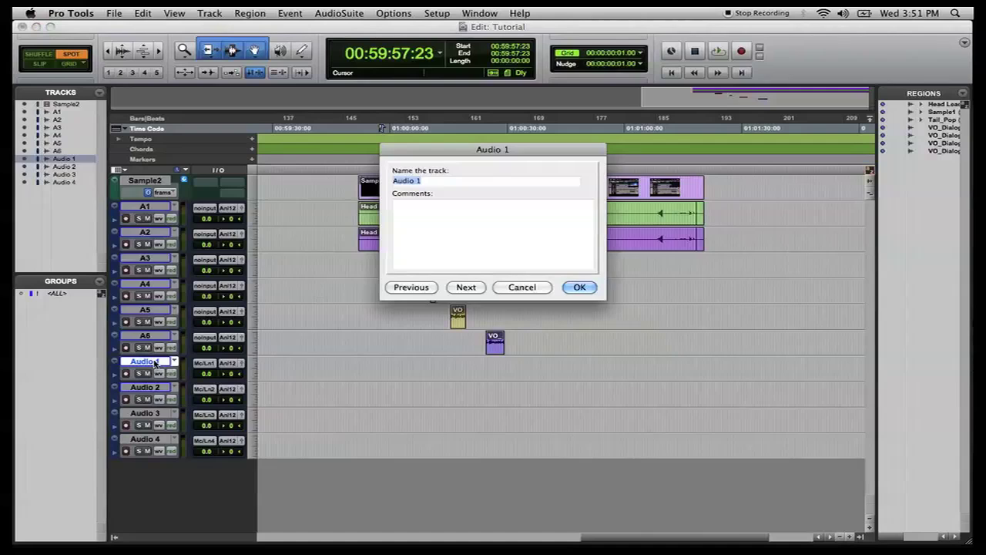
type("D_1")
key("super+Right")
type("D_2")
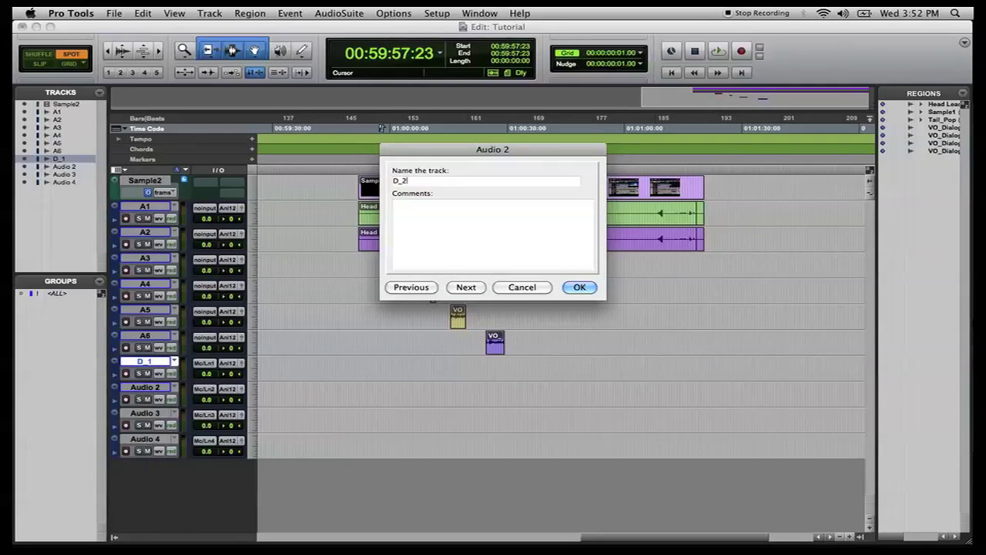
key("super+Right")
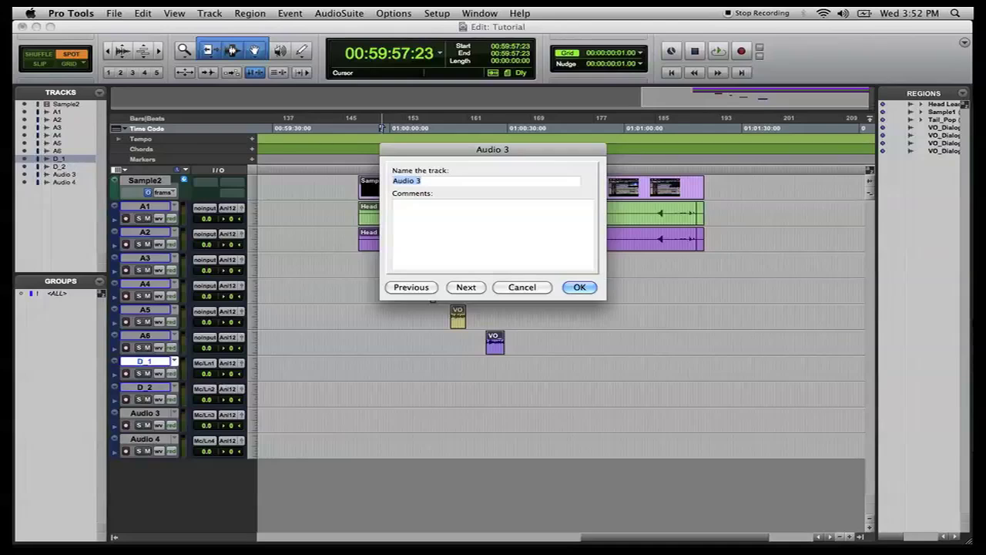
type("F_Cloth")
key("super+Right")
type("F")
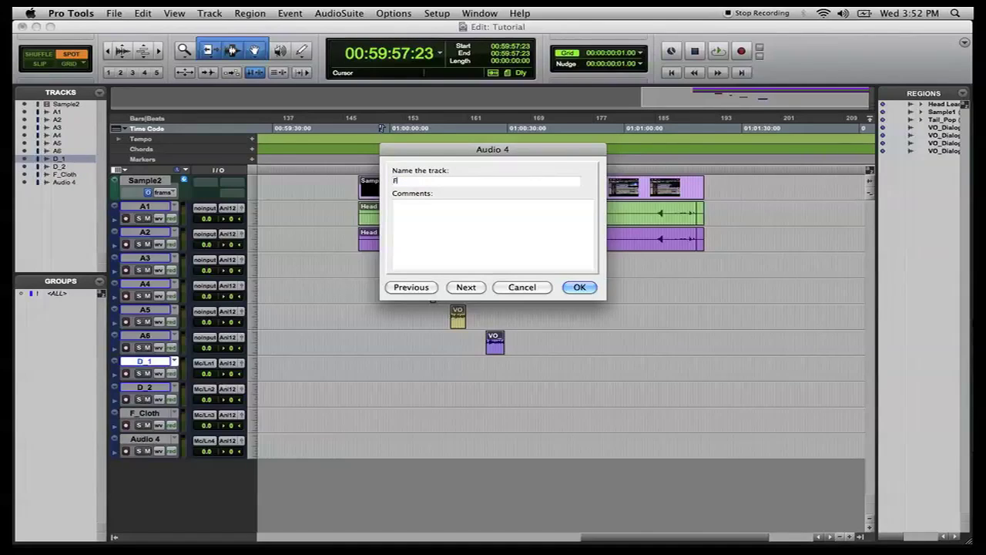
type("_Steps")
key("Return")
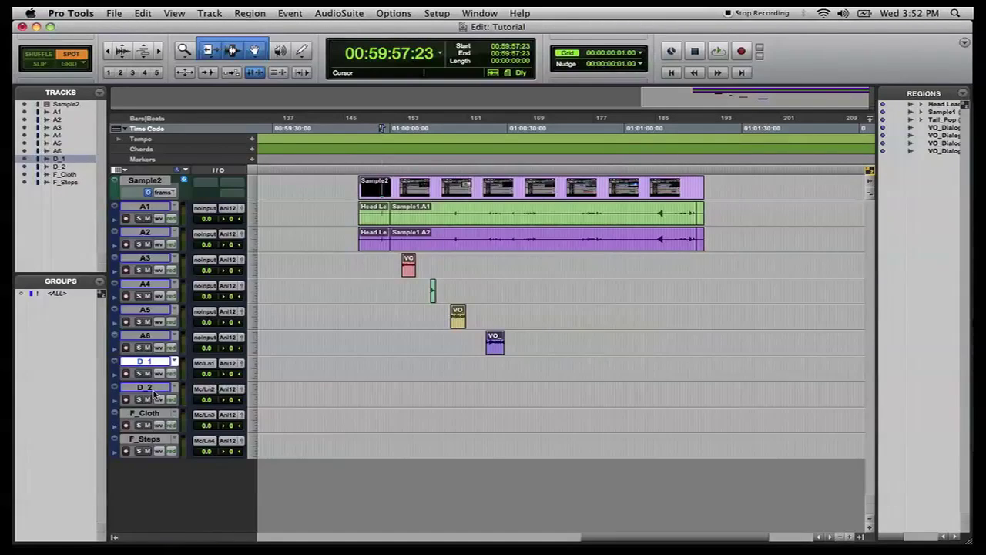
left_click(152, 388, "shift")
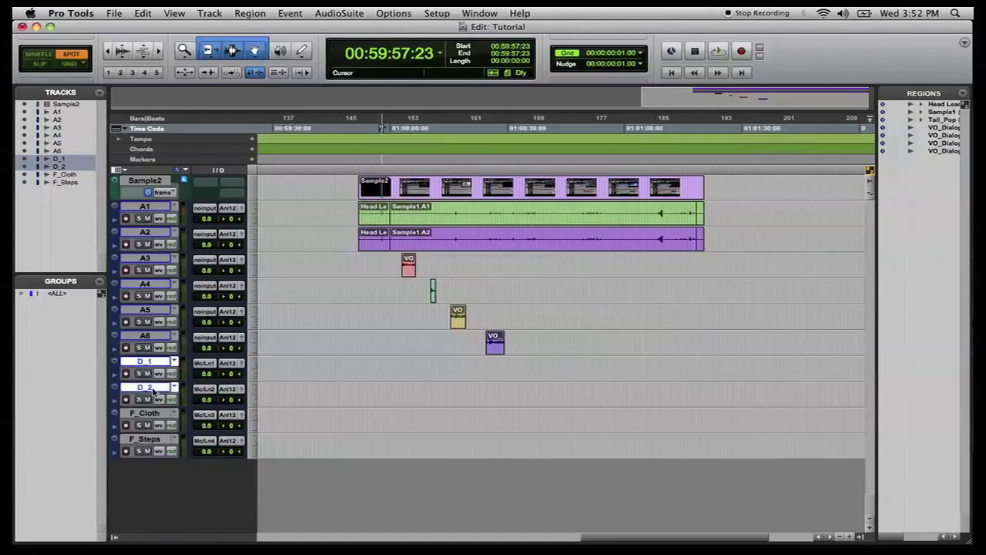
Colour D_1 and D_2 orange-red and F_Cloth and F_Steps yellow-green
double_click(110, 374)
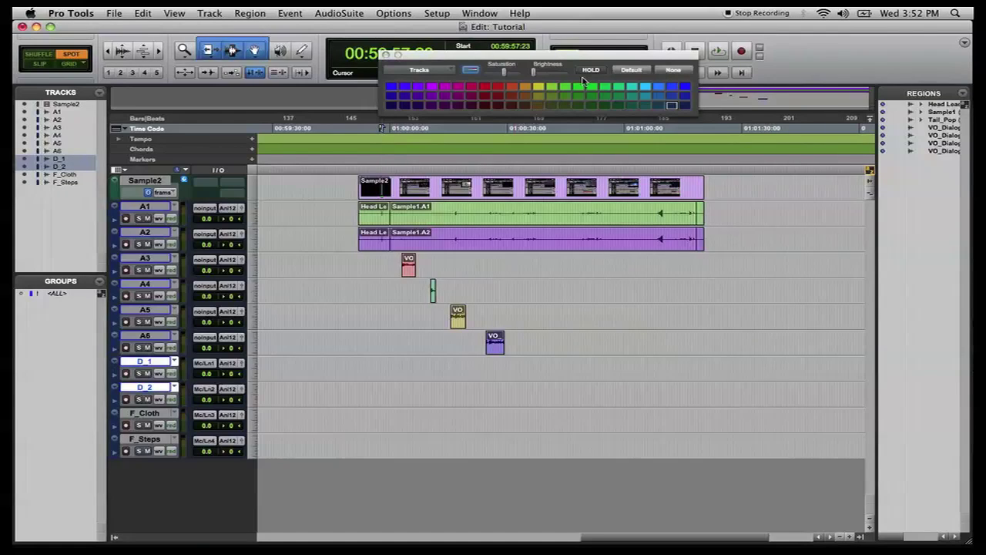
left_click(509, 86)
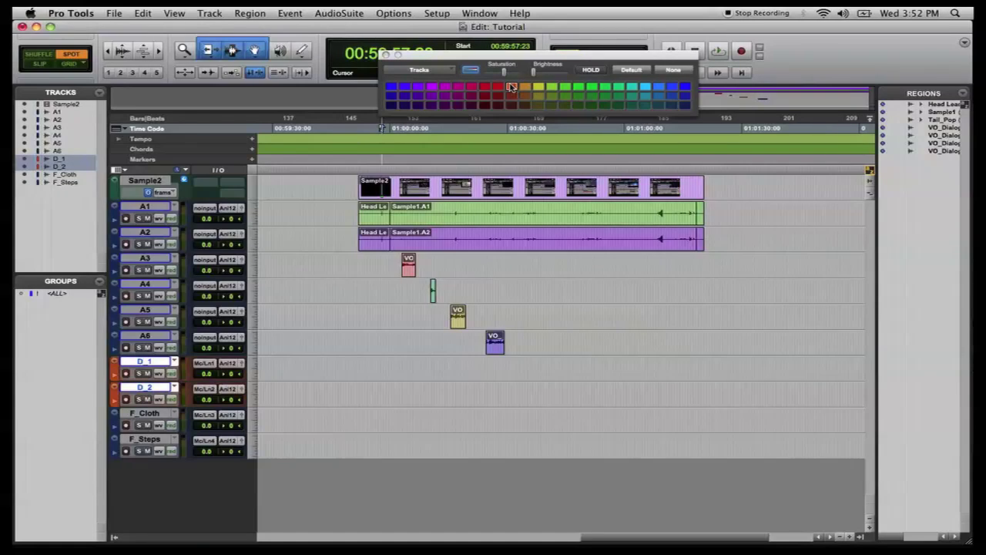
left_click(143, 414)
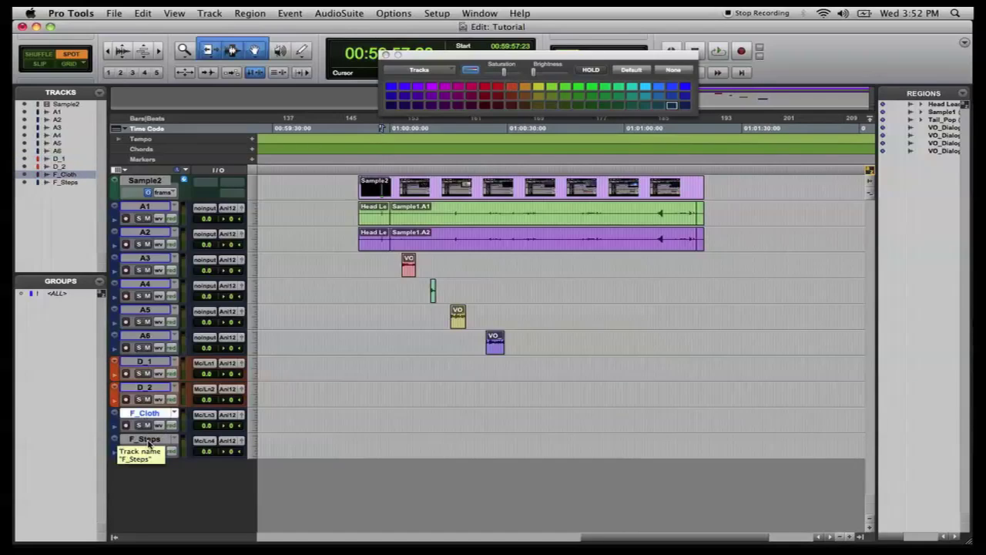
left_click(146, 440, "shift")
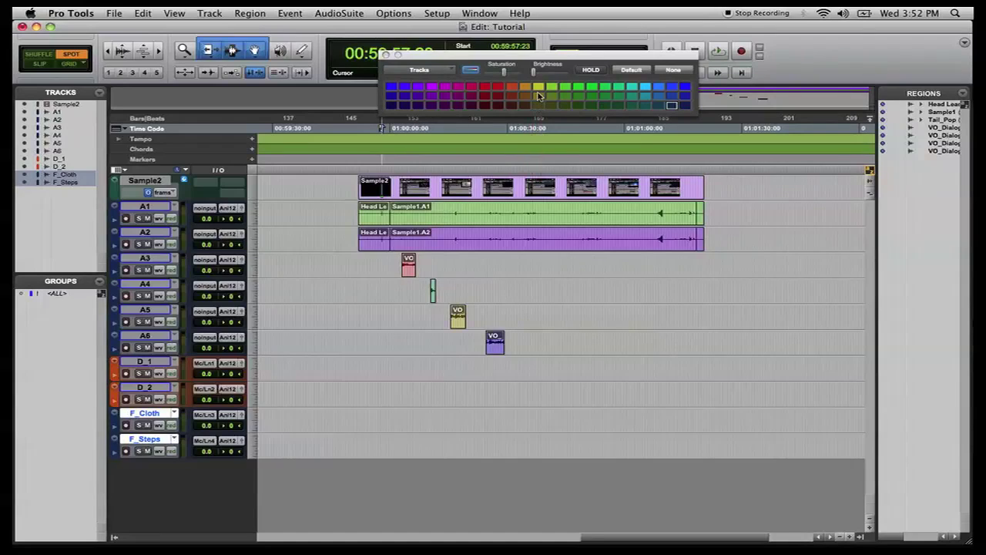
left_click(538, 88)
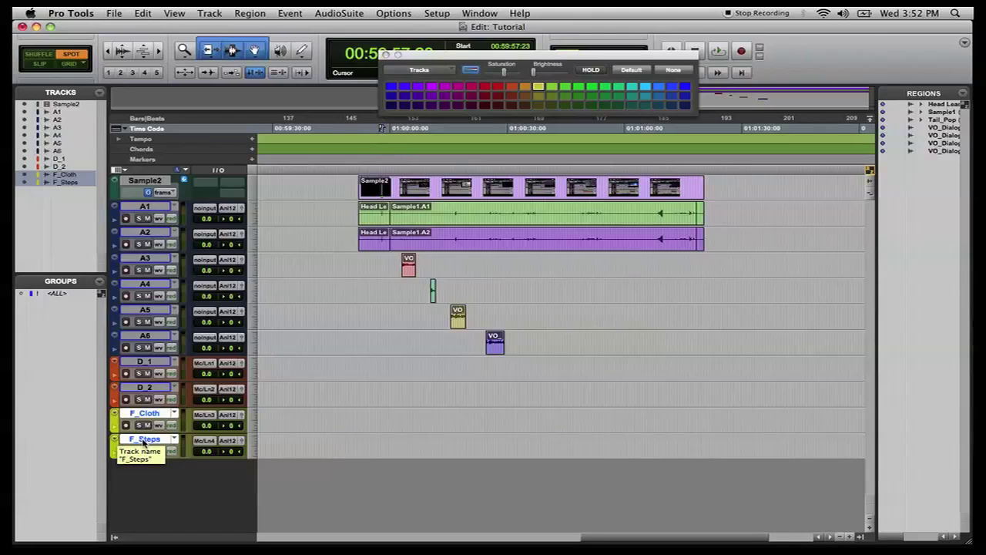
Add two new mono audio tracks with Shift+Cmd+N
key("super+shift+n")
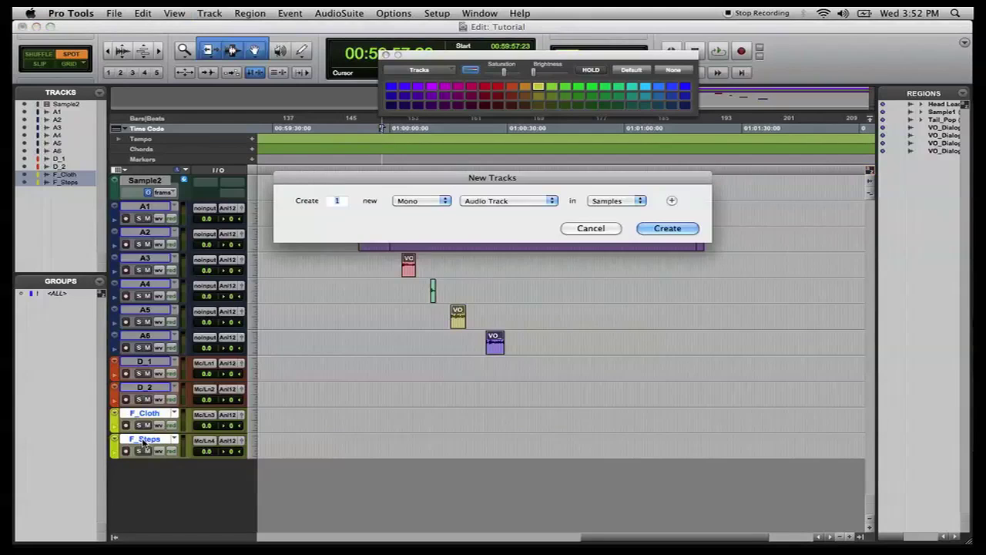
type("2")
key("Return")
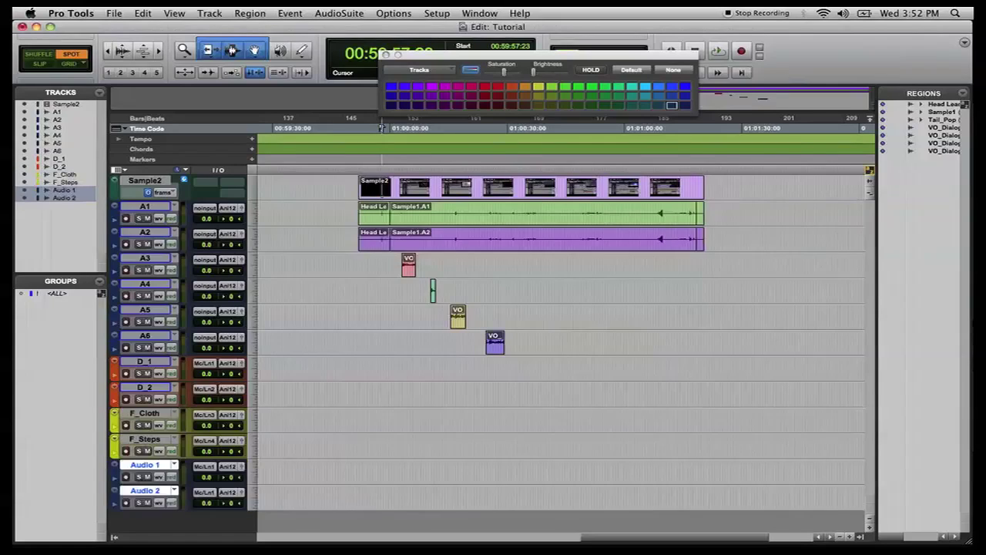
Rename the two new tracks Skel_A and SKel_B
double_click(147, 465)
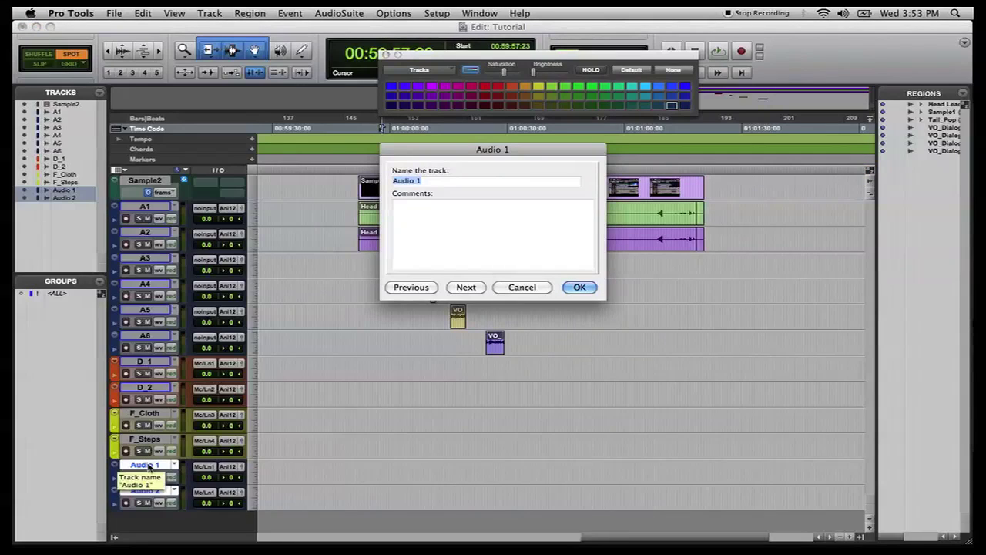
type("Skel")
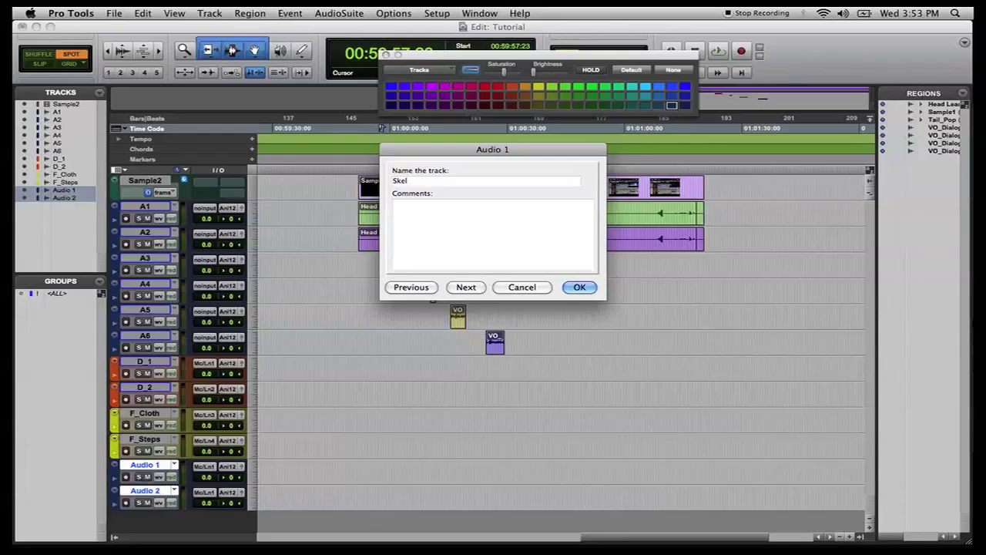
type("_A")
key("super+Right")
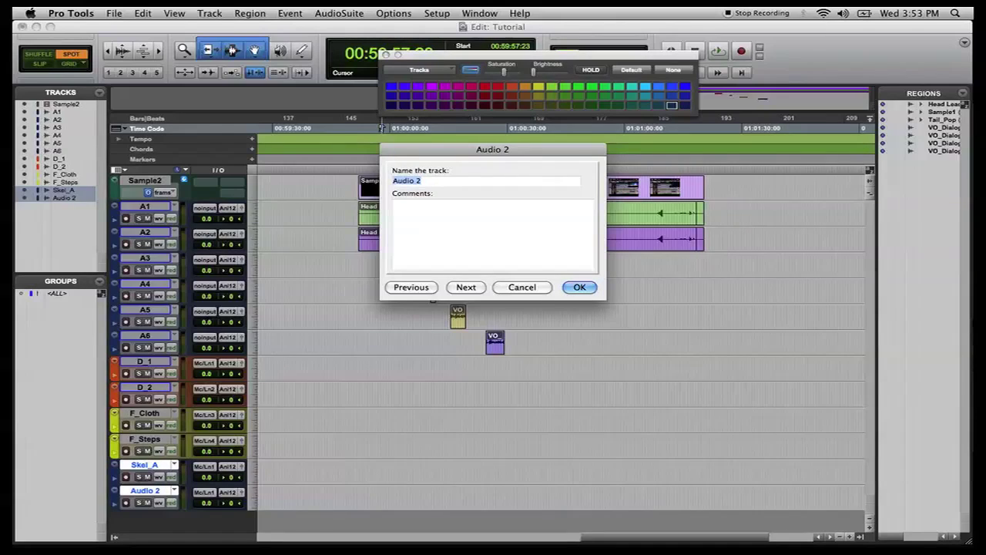
type("SKel_B")
key("Return")
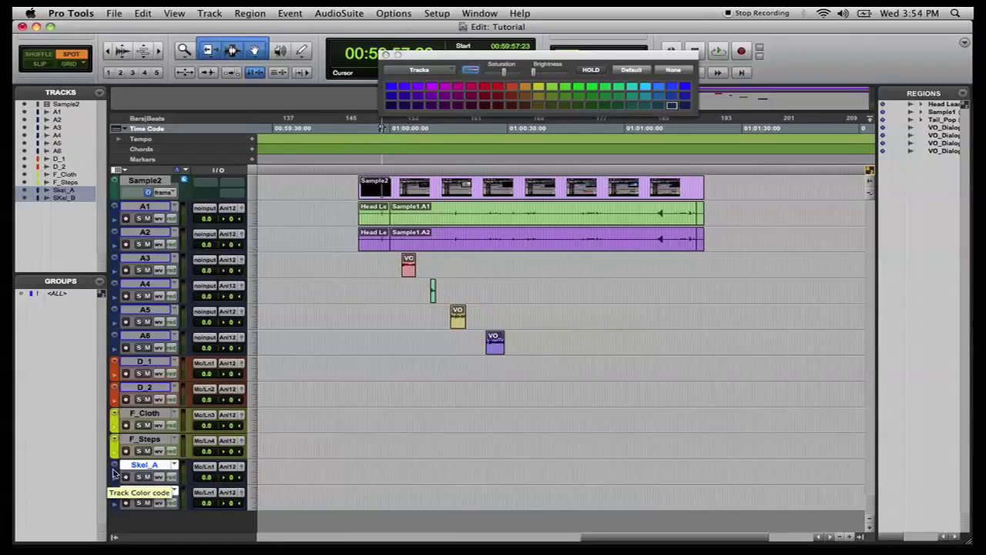
Give Skel_A and SKel_B the dark-green swatch from the Color Palette
left_click(579, 107)
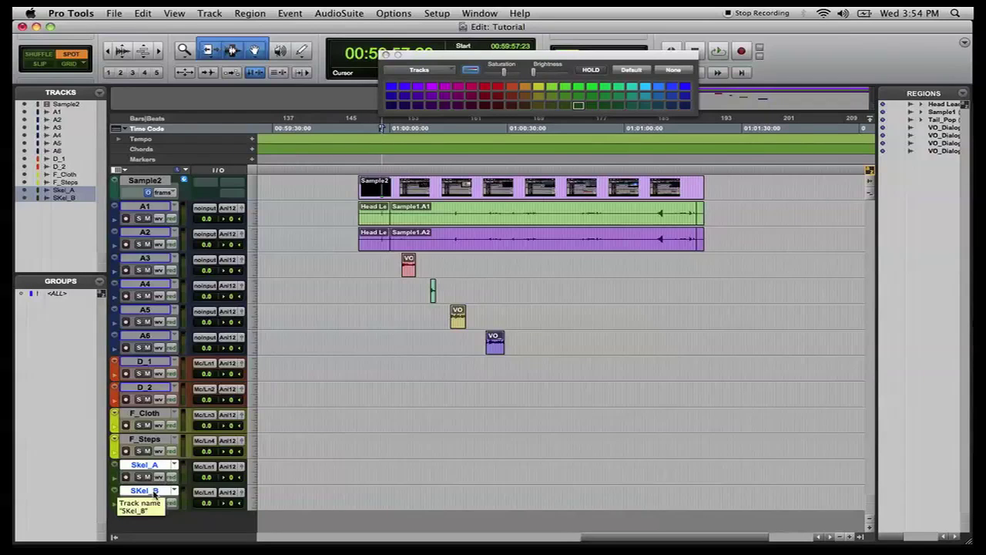
Add six stereo audio tracks and move SKel_B between Audio 3 and Audio 4
key("super+shift+n")
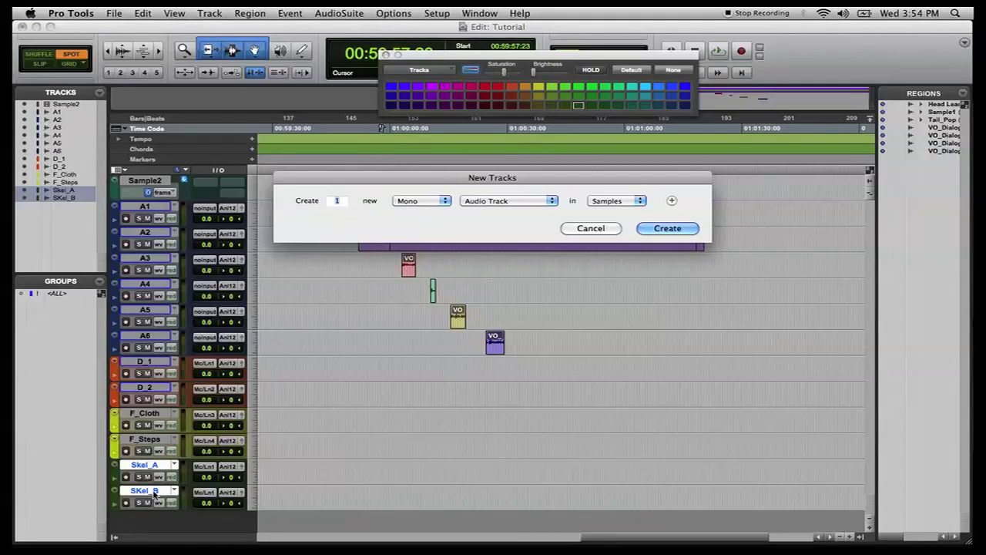
type("6")
key("super+Right")
key("Return")
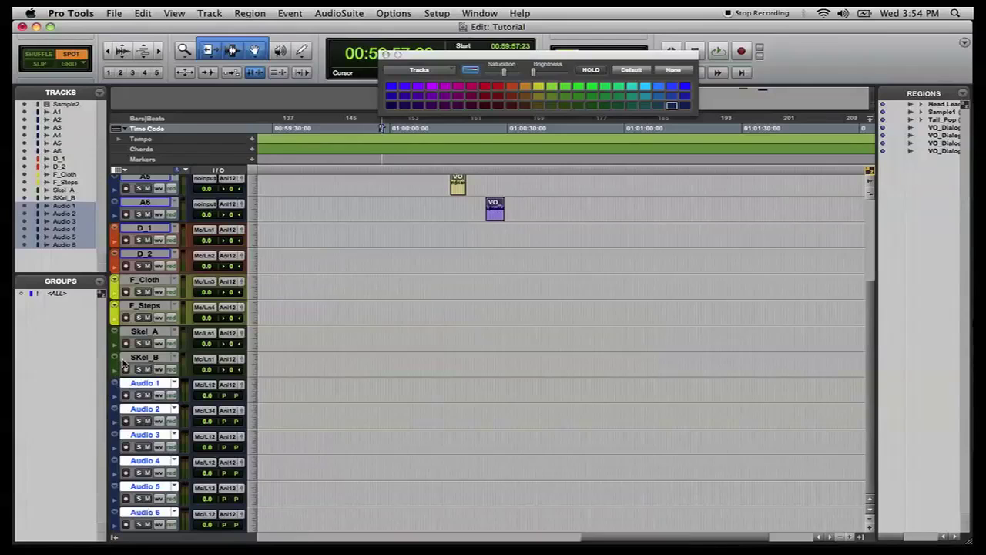
left_click_drag(143, 360, 132, 457)
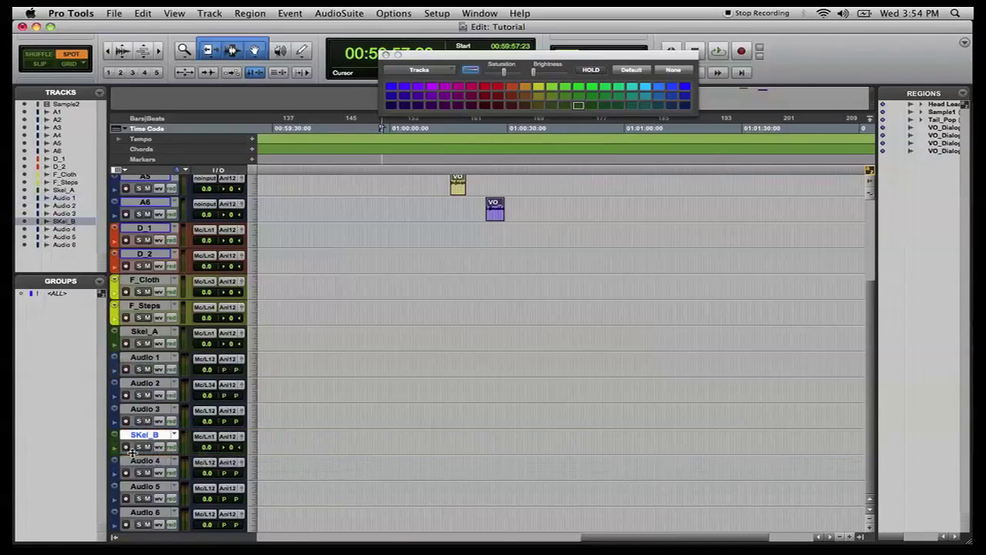
Rename the first two stereo tracks A_1-2 and A_3-4
left_click(135, 365)
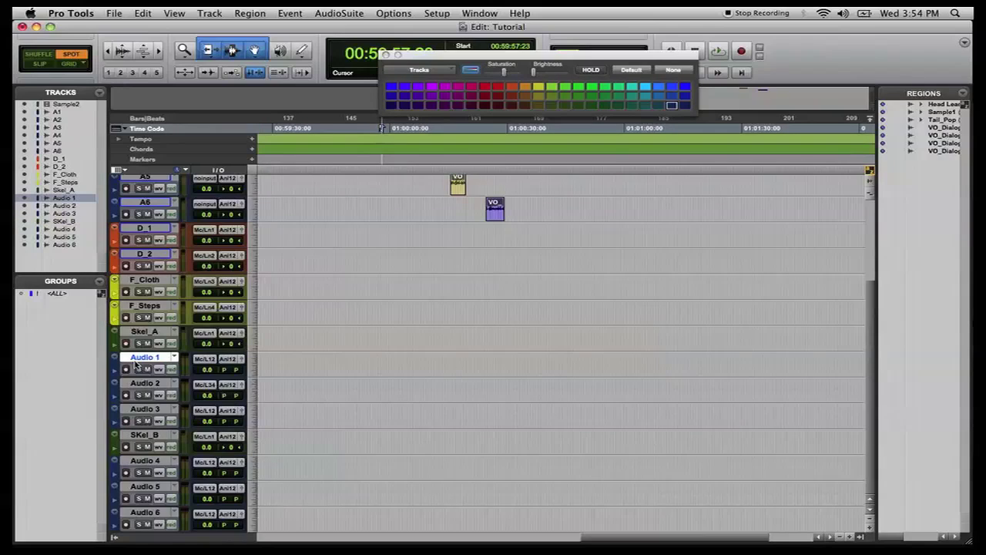
double_click(138, 365)
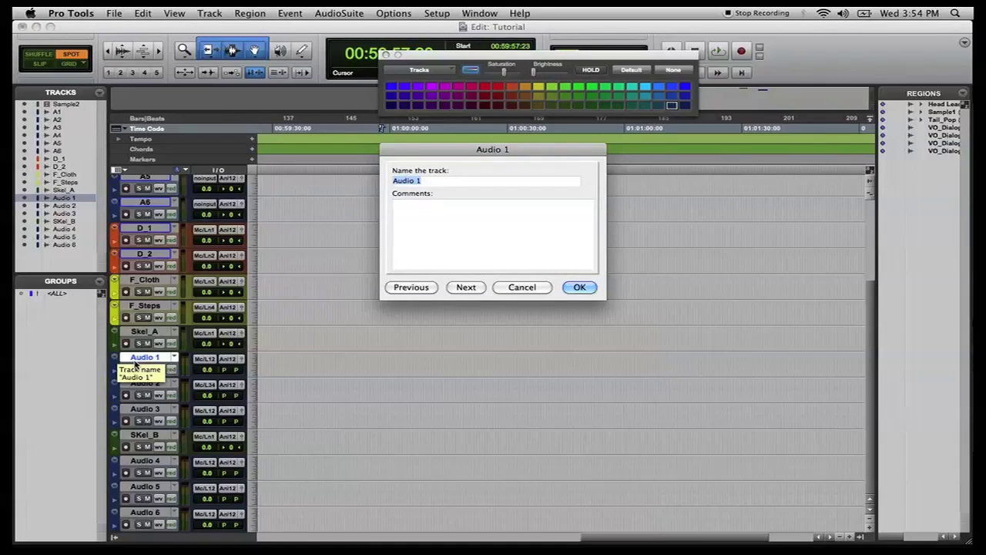
type("A_1-02")
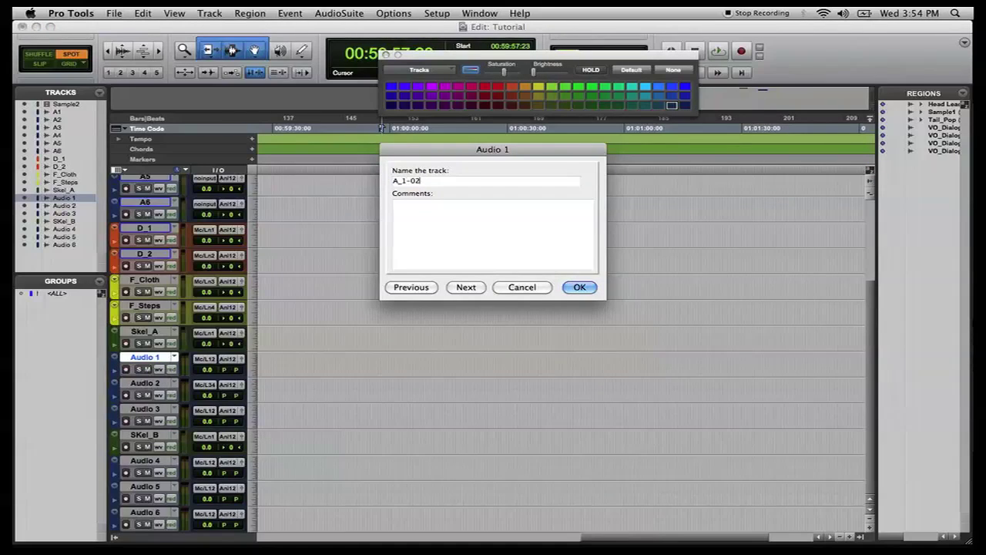
key("BackSpace")
type("2")
key("super+Right")
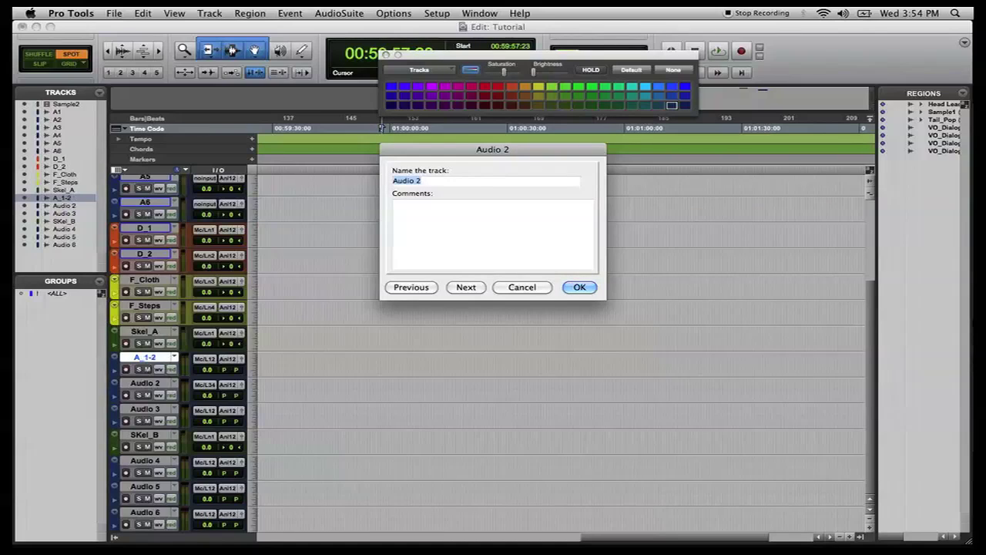
type("A_")
type("4")
key("super+Right")
Rename the remaining stereo tracks A_5-6, B_1-2, B_3-4 and B_5-6
type("A_5-6")
key("super+Right")
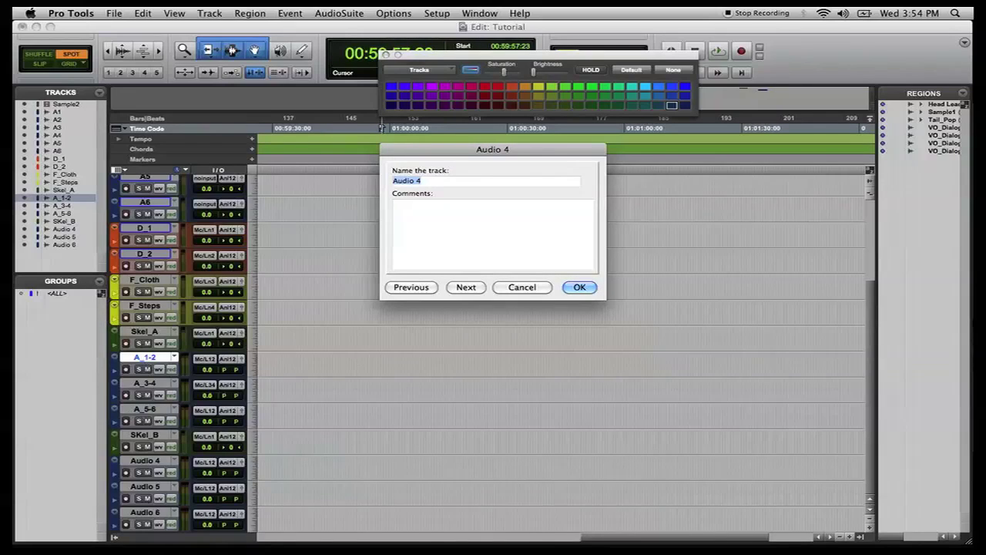
type("B_1-2")
key("super+Right")
type("B")
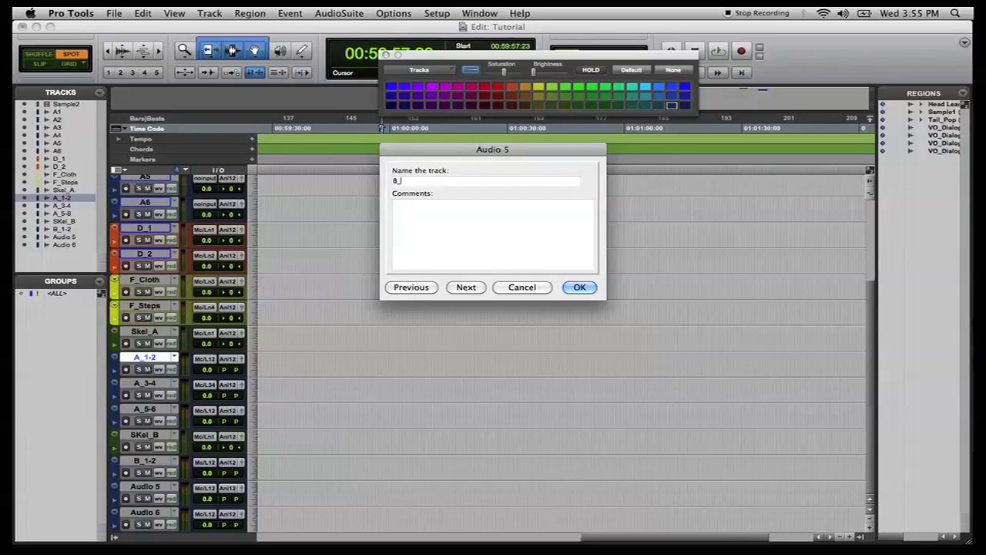
type("_1")
type("-4")
key("super+Right")
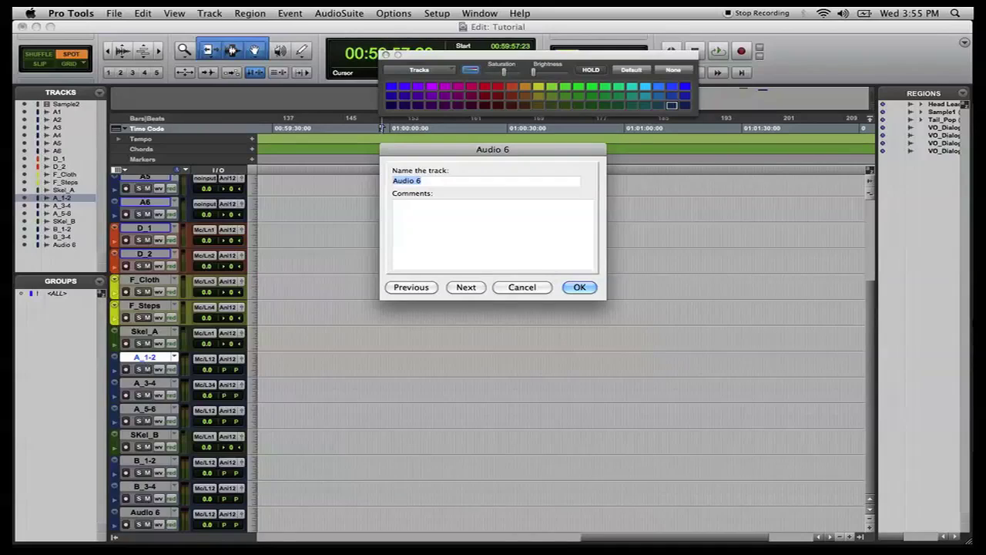
type("B_")
type("S-6")
Confirm the name B_5-6, select tracks A_1-2 through B_5-6, and open New Tracks
key("Return")
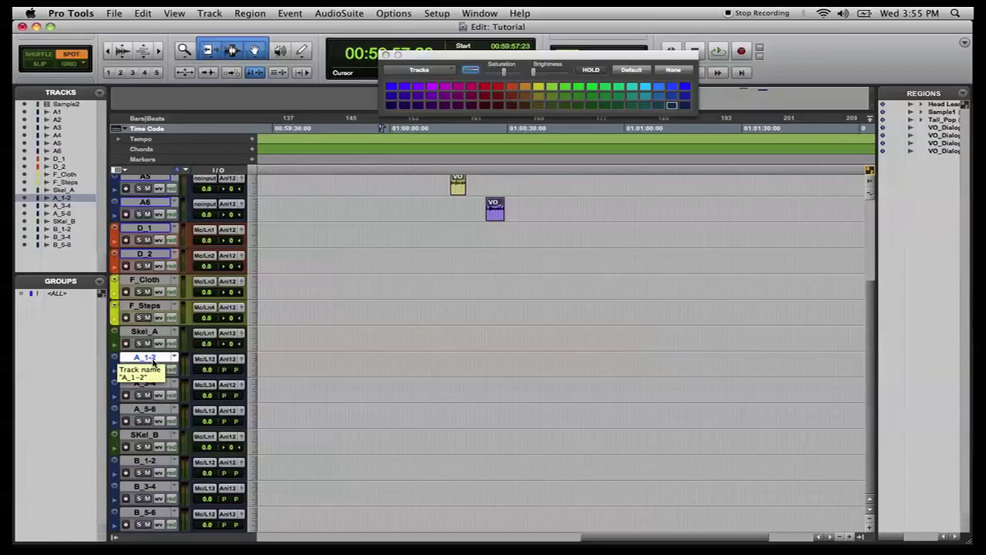
left_click(136, 512, "shift")
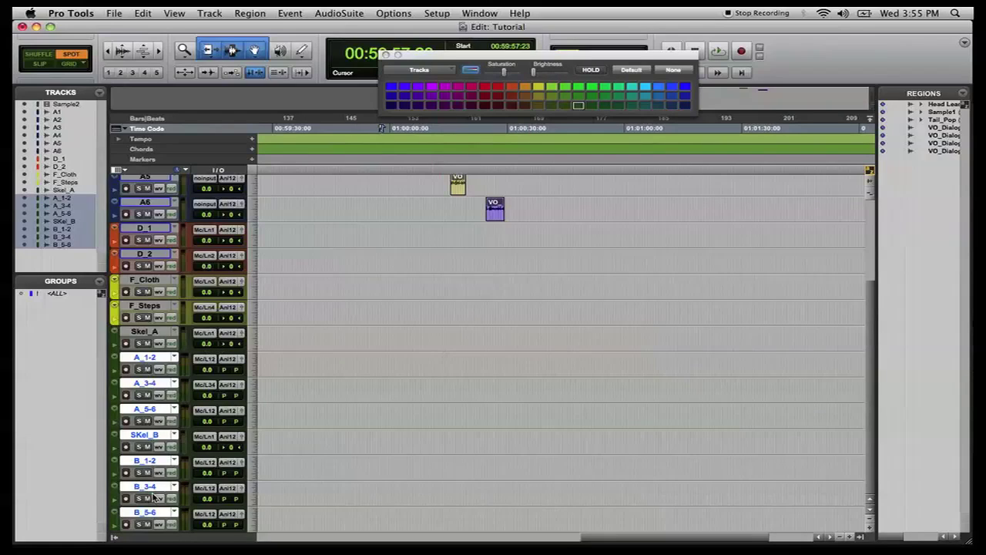
key("super+shift+n")
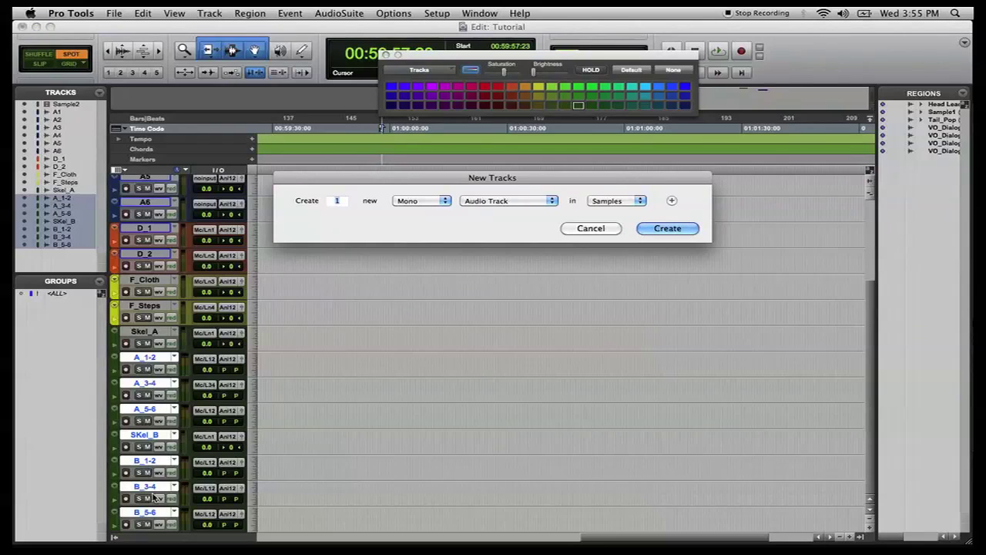
Create two new mono audio tracks and name them A_7 and B_7
type("2")
key("Return")
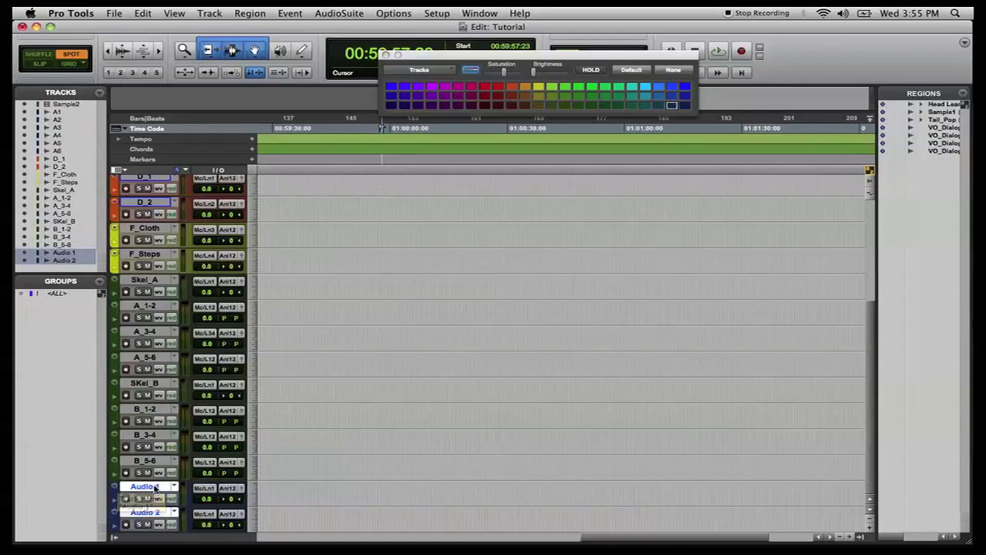
double_click(140, 490)
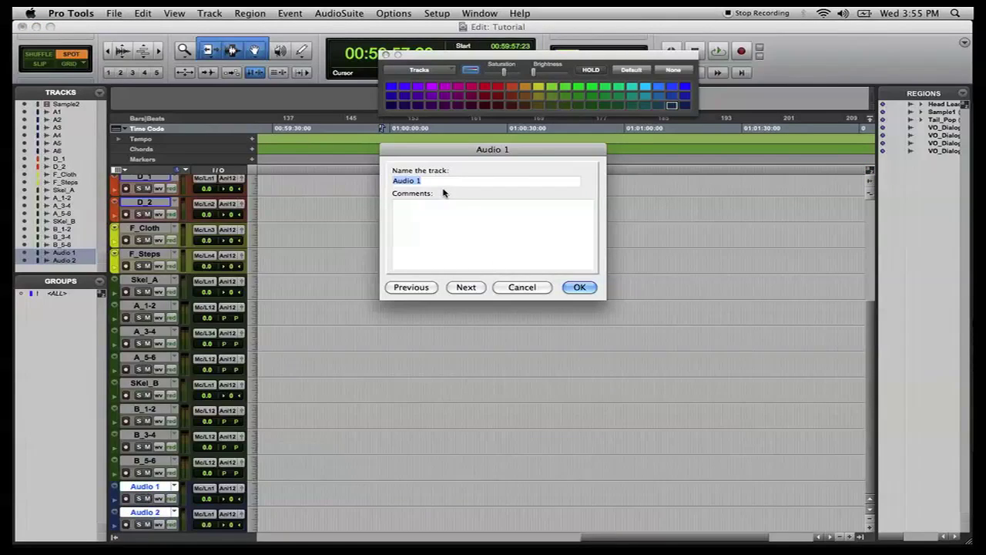
type("A_7")
key("super+Right")
type("8_")
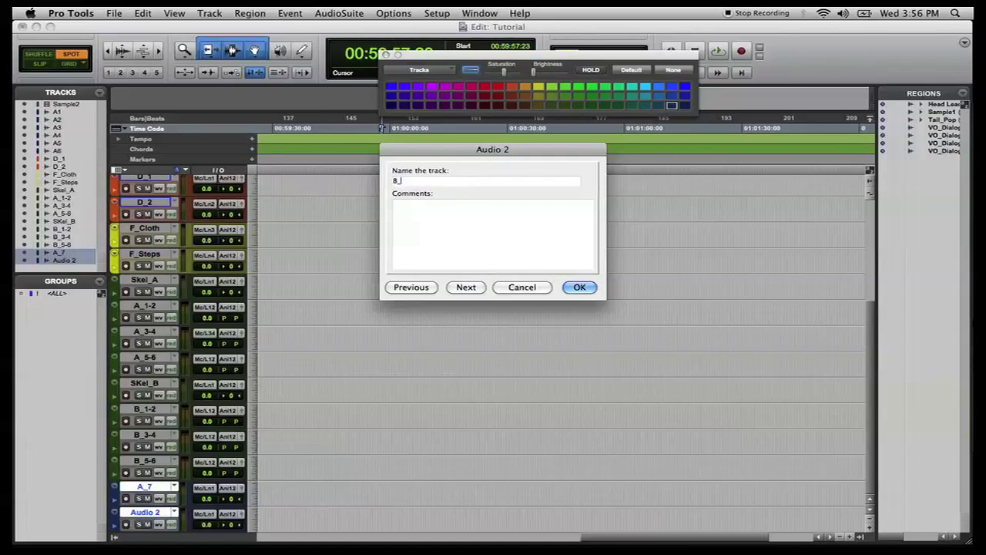
type("7")
key("Return")
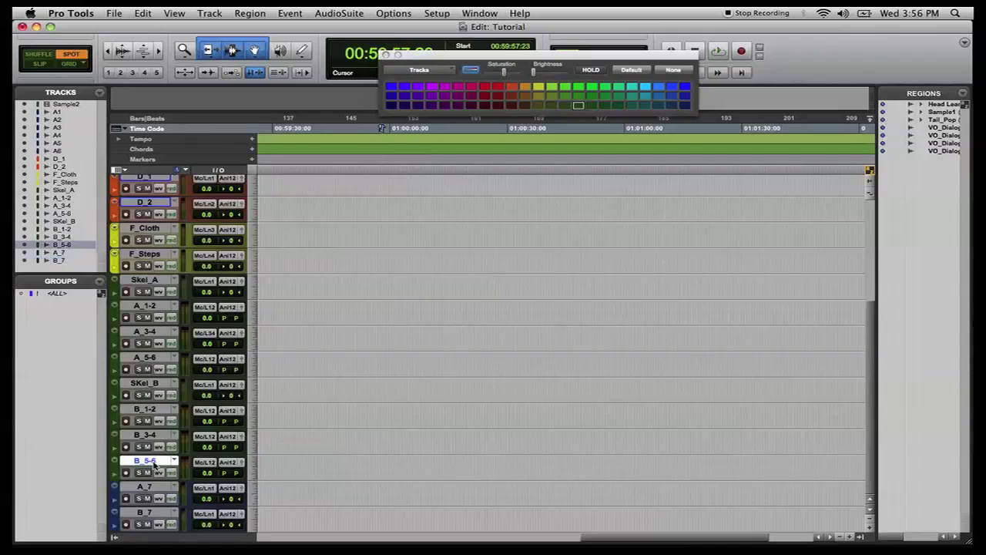
Colour the A_7 and B_7 tracks dark green
mouse_move(145, 486)
left_mouse_down()
mouse_move(163, 376)
mouse_move(149, 487)
left_mouse_up()
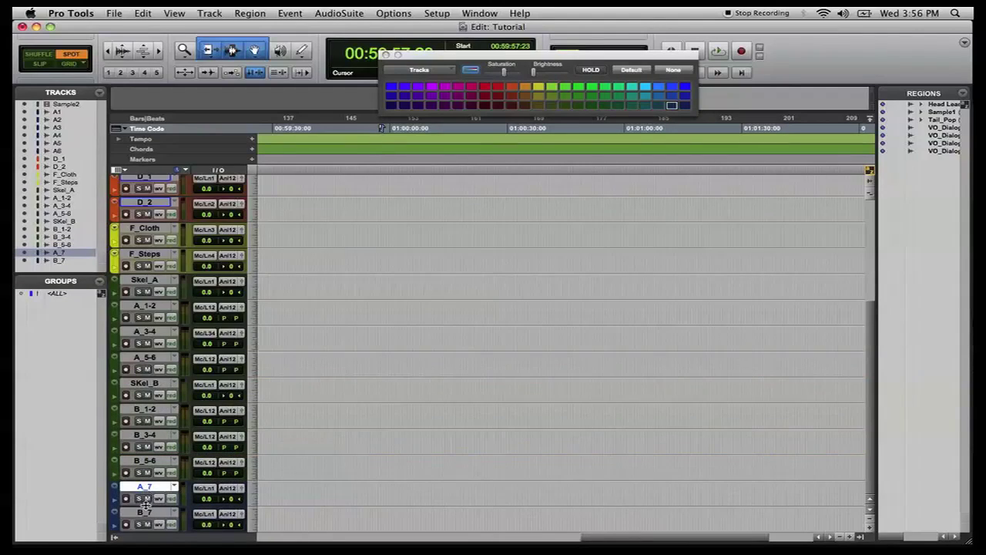
left_click(145, 512, "shift")
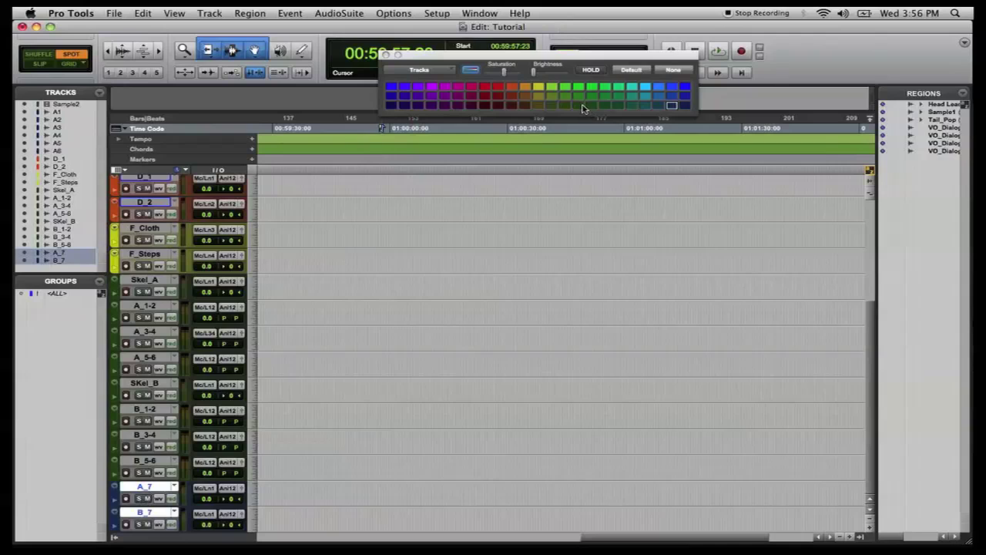
left_click(580, 106)
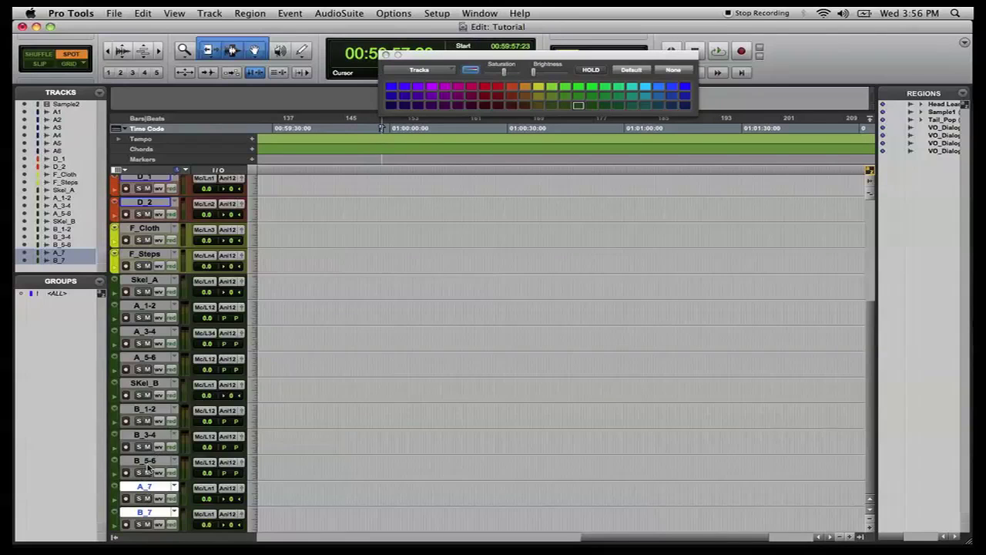
Move A_7 between A_5-6 and SKel_B in the track order
left_click(148, 462)
left_click(149, 487)
left_click_drag(149, 486, 164, 383)
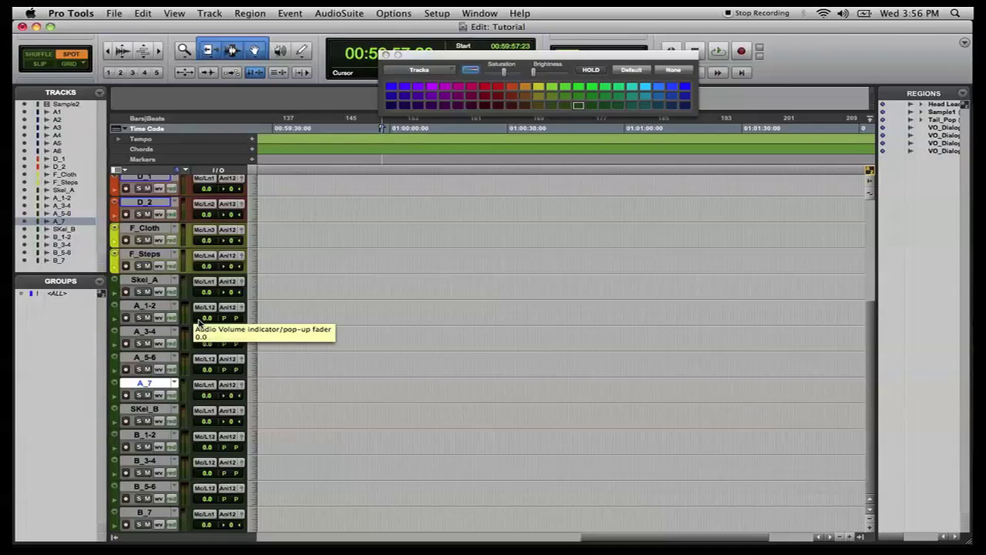
key("super+shift+n")
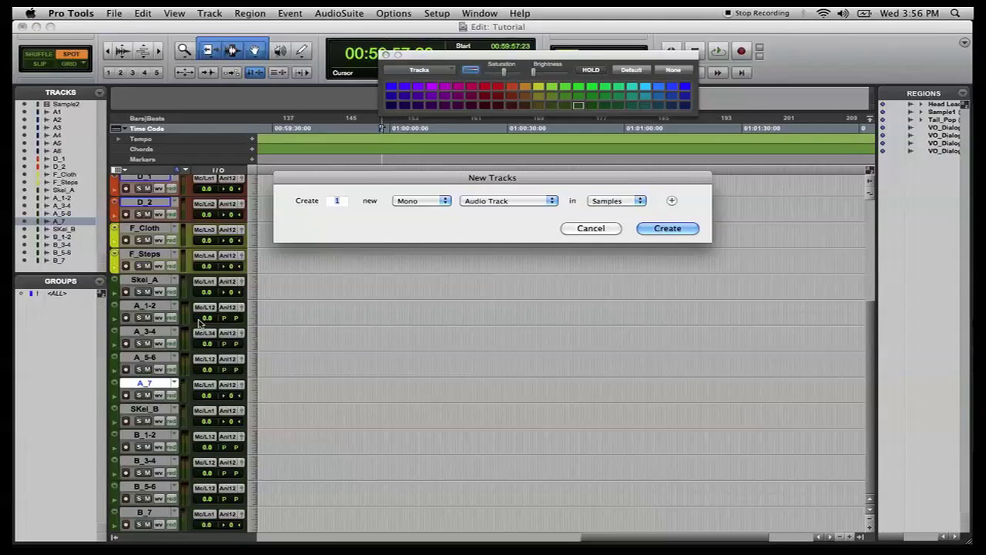
Create three new mono audio tracks and place them below B_7
type("3")
key("Return")
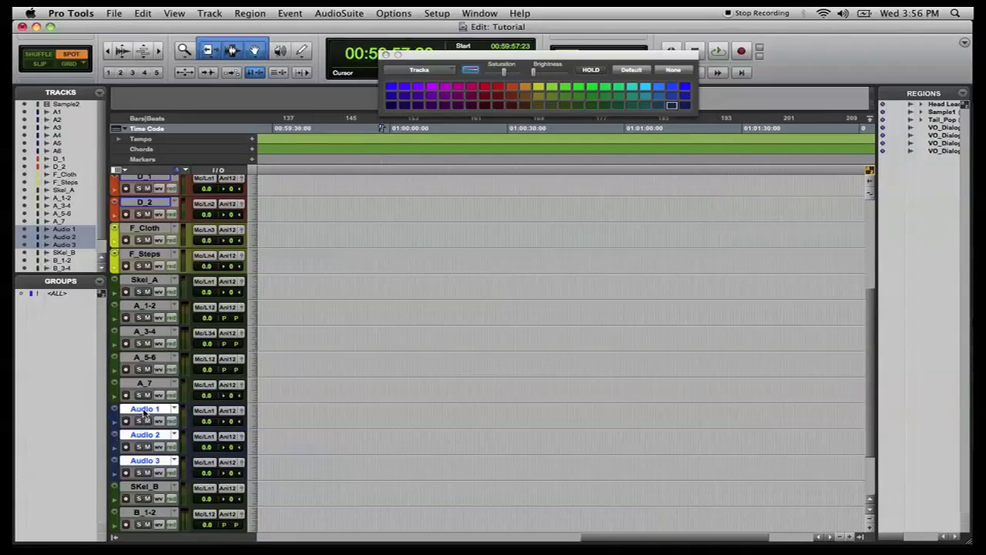
left_click_drag(143, 413, 143, 539)
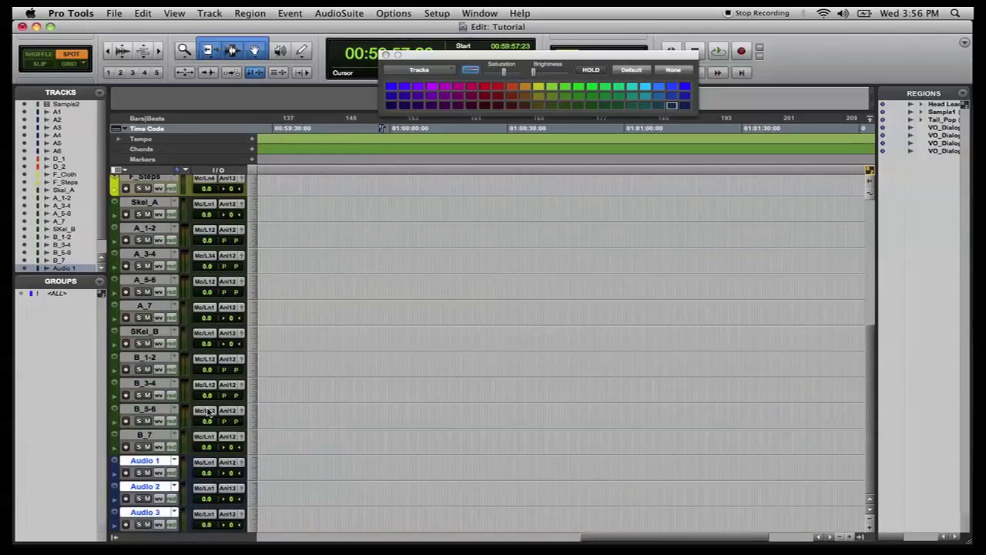
Rename the three new tracks S_1, S_2 and S_3 and colour them blue
double_click(155, 462)
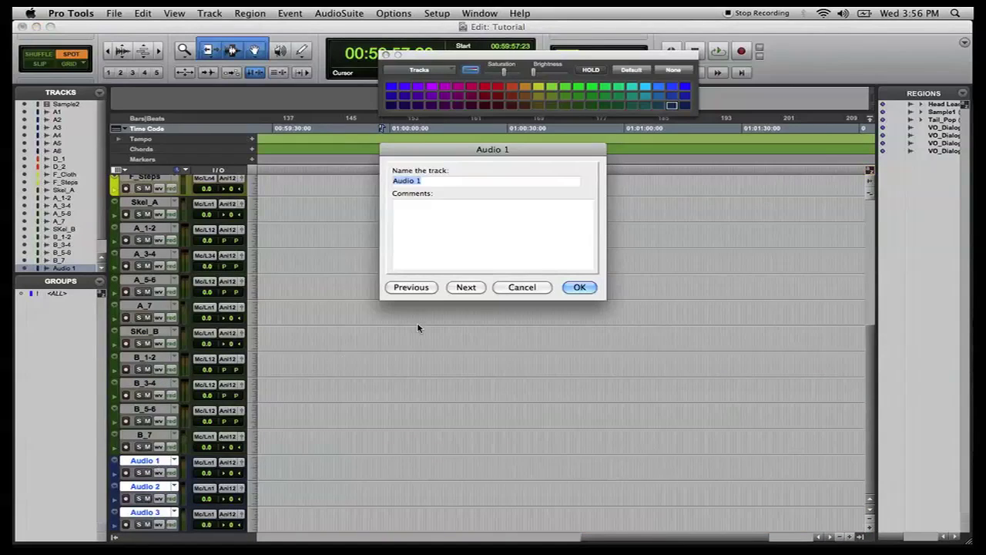
type("S_1")
key("super+Right")
type("S")
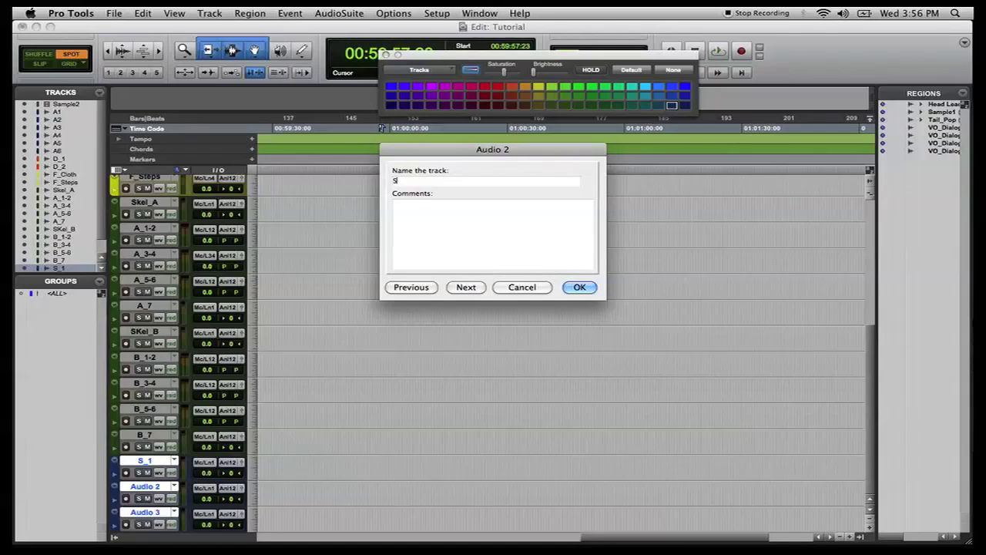
type("_2")
key("super+Right")
type("S_3")
key("Return")
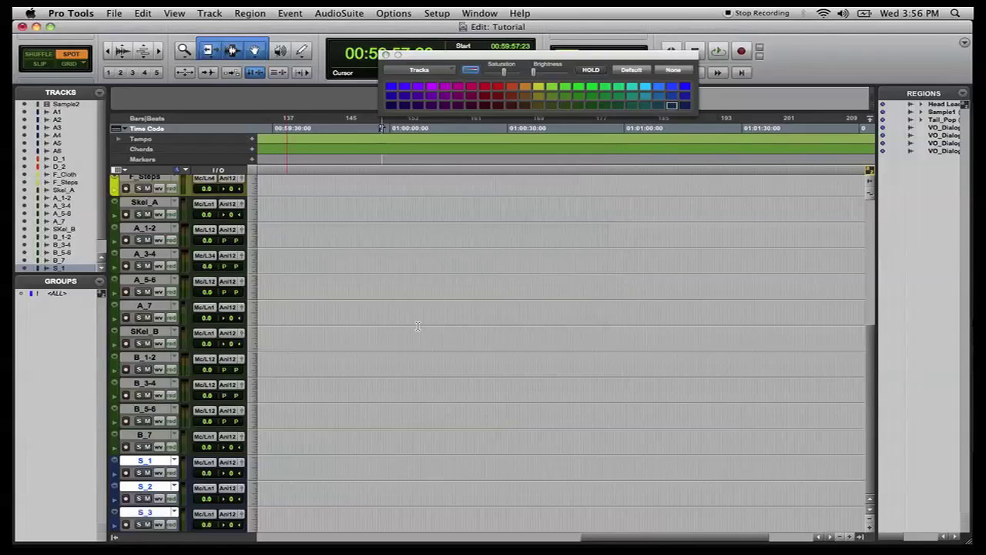
left_click(674, 88)
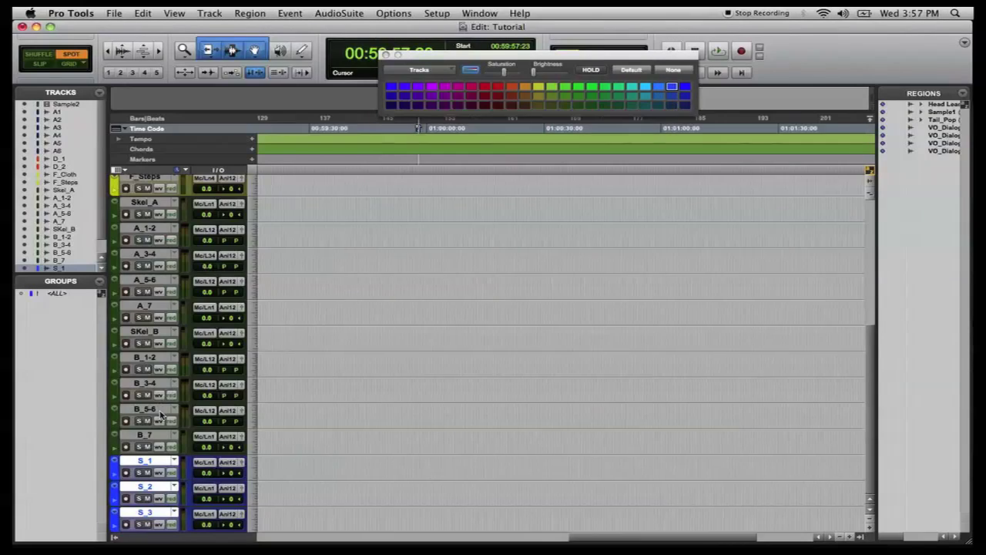
Add two mono audio tracks named LFX_Left and LFX_Right
key("super+shift+n")
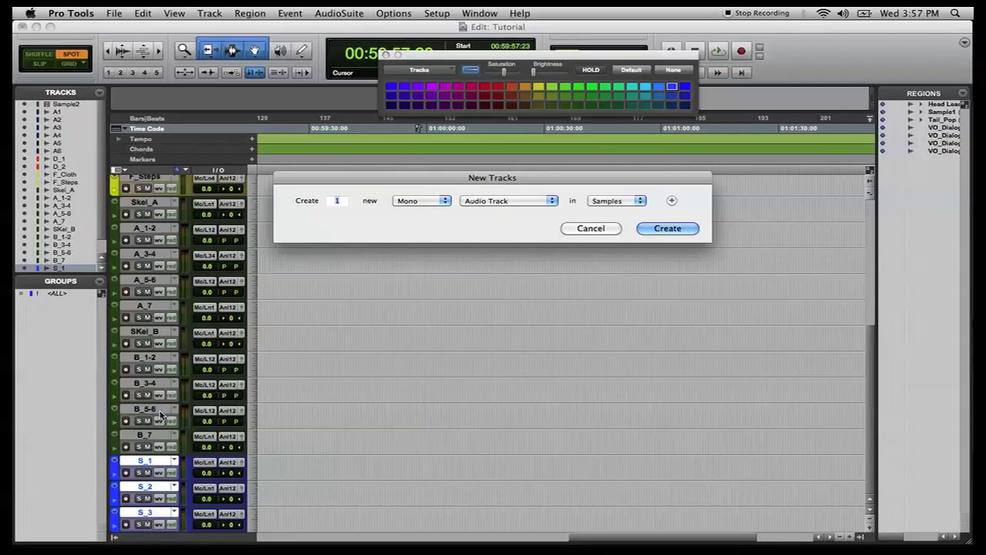
type("2")
key("Return")
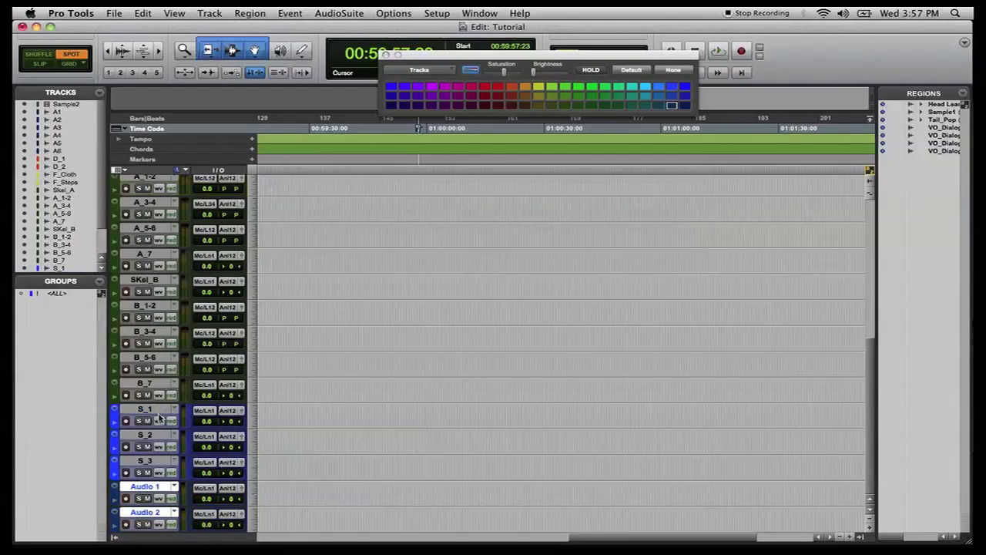
double_click(145, 487)
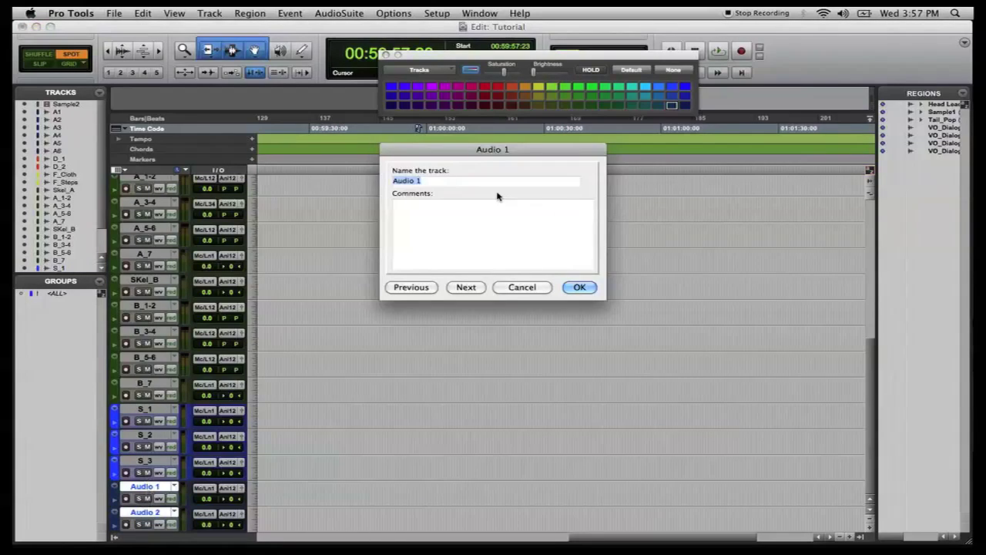
type("U")
type("FX")
type("_")
type("Left")
key("super+Right")
type("LFX_Right")
key("Return")
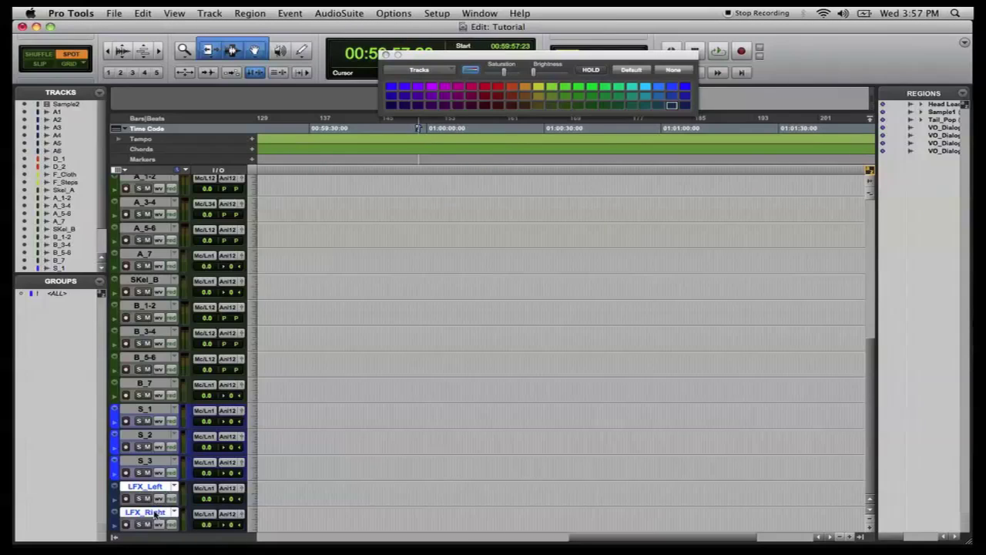
Add one stereo audio track named LFX_COMP
key("super+shift+n")
key("super+Right")
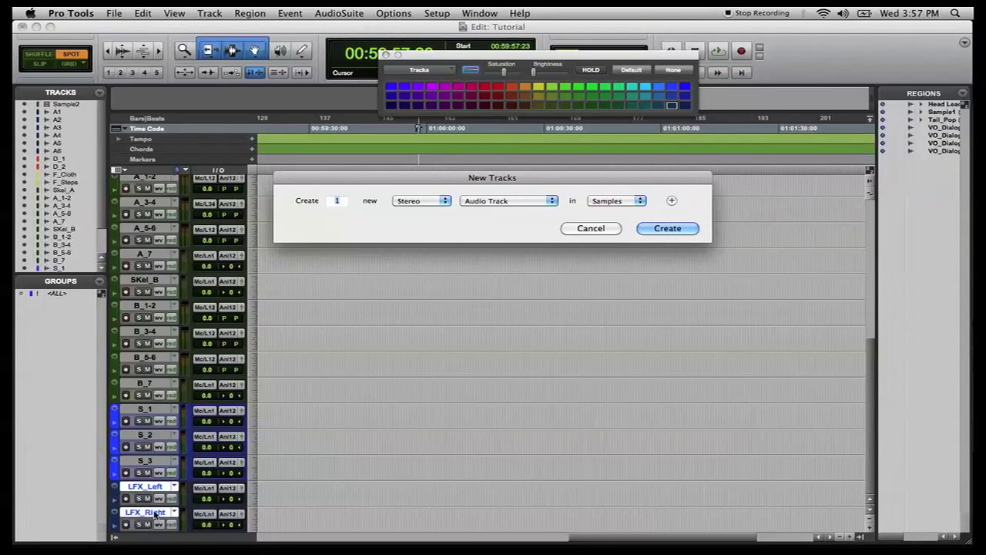
key("Return")
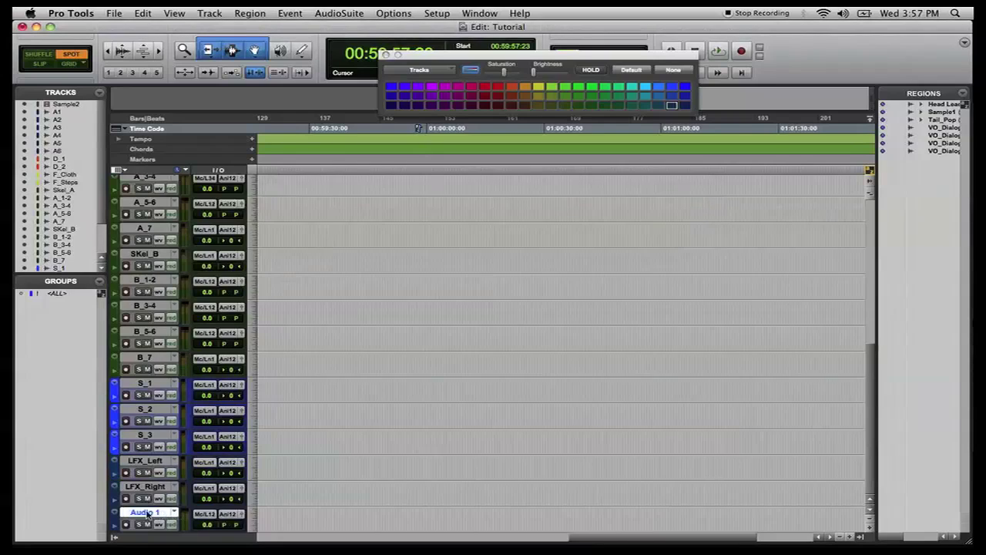
double_click(145, 514)
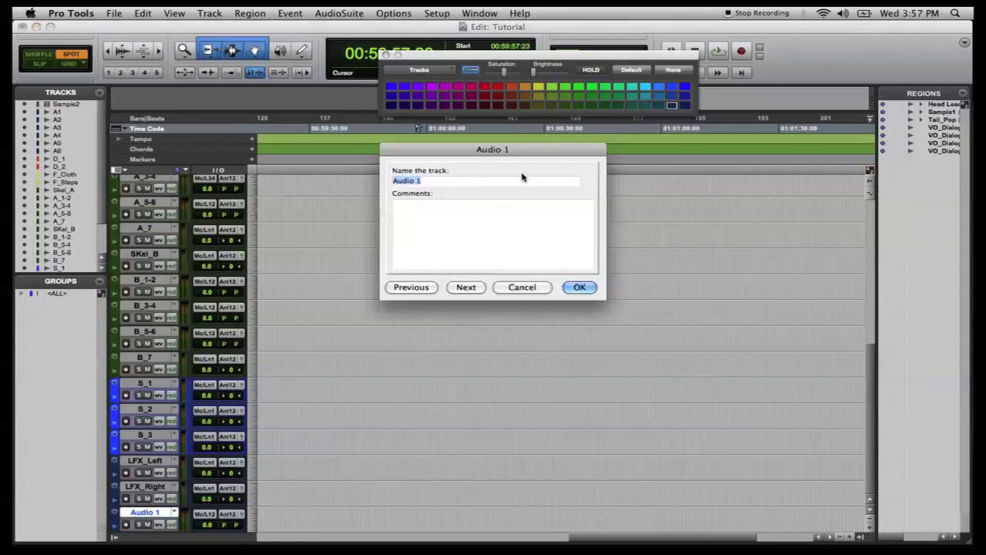
type("U")
type("FX")
type("_COMP")
key("Return")
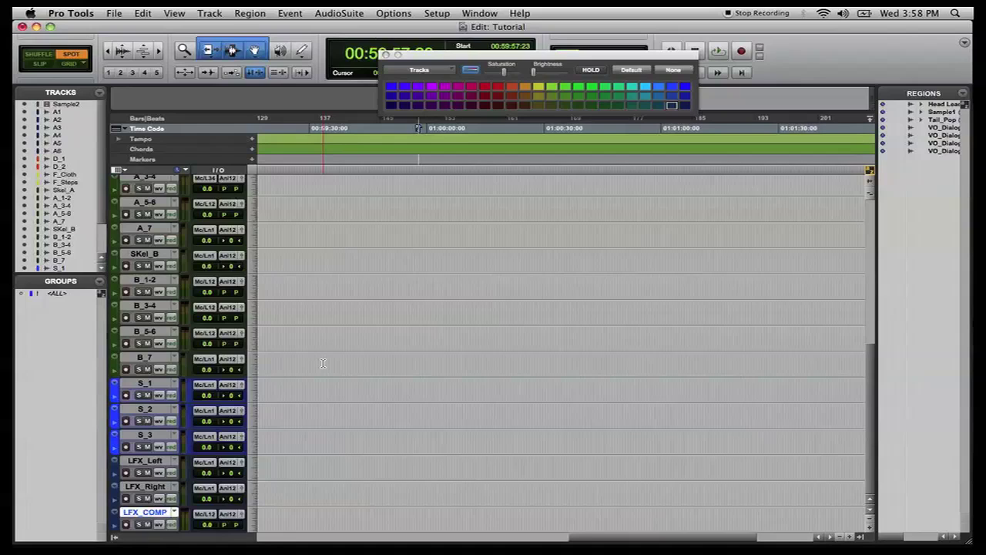
Create three new stereo audio tracks
key("super+shift+n")
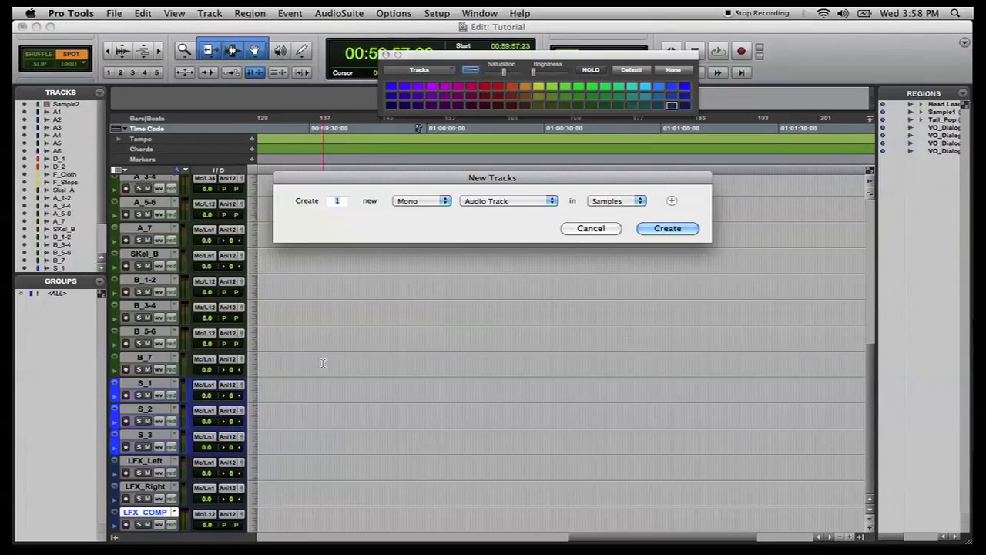
type("3")
key("super+Right")
key("Return")
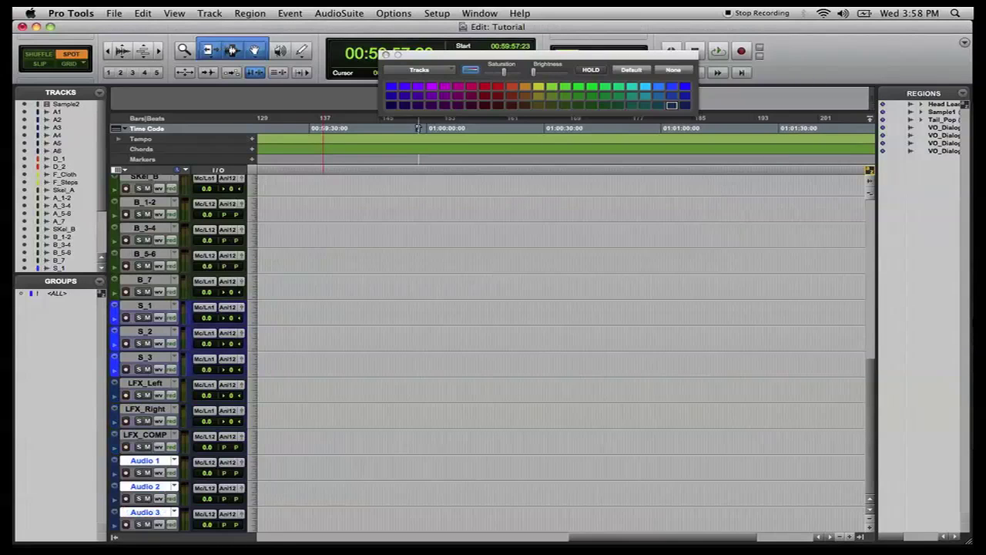
Rename the new stereo tracks MX_1, MX_2 and MX_COMP and colour them red
double_click(153, 461)
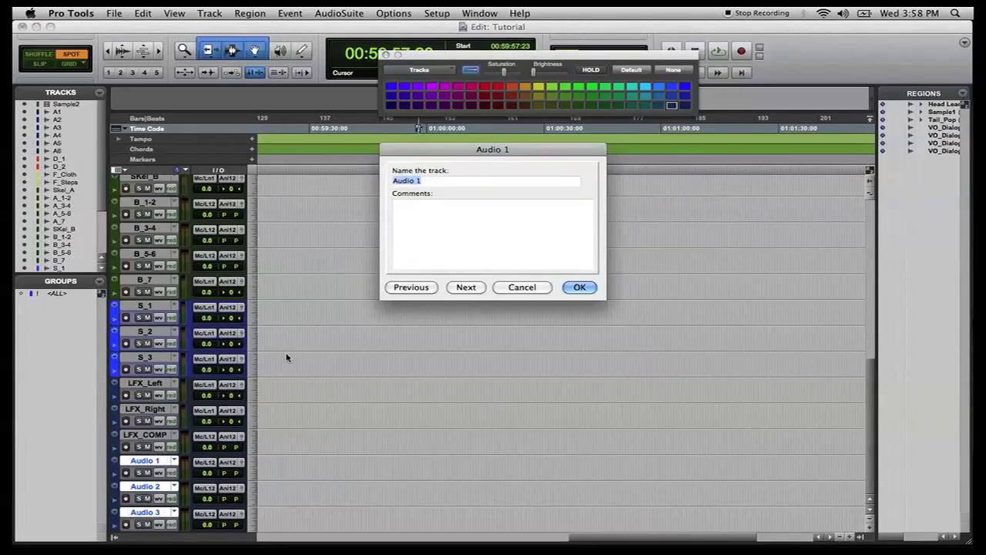
type("MX_1")
key("super+Right")
type("MX")
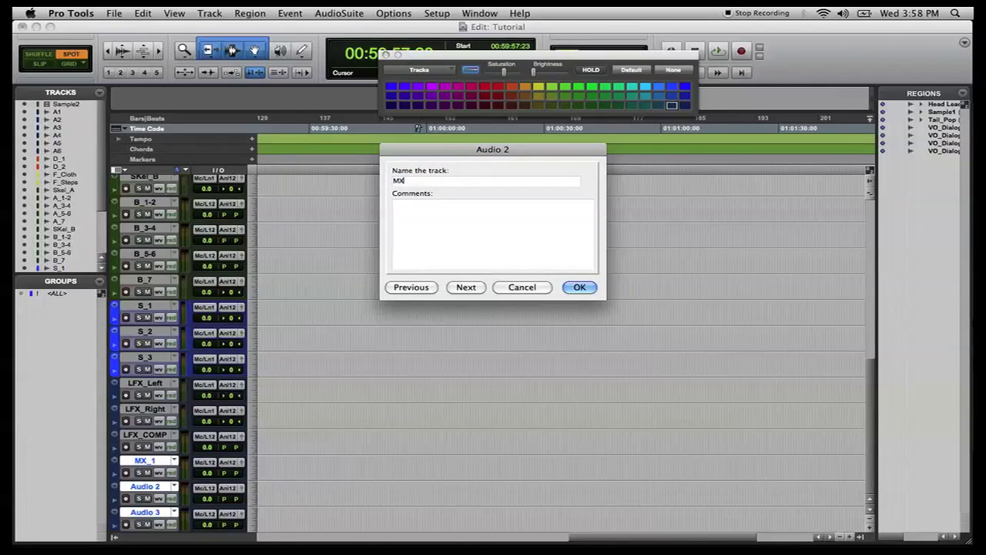
type("_2")
key("super+Right")
type("MX_COMP")
key("Return")
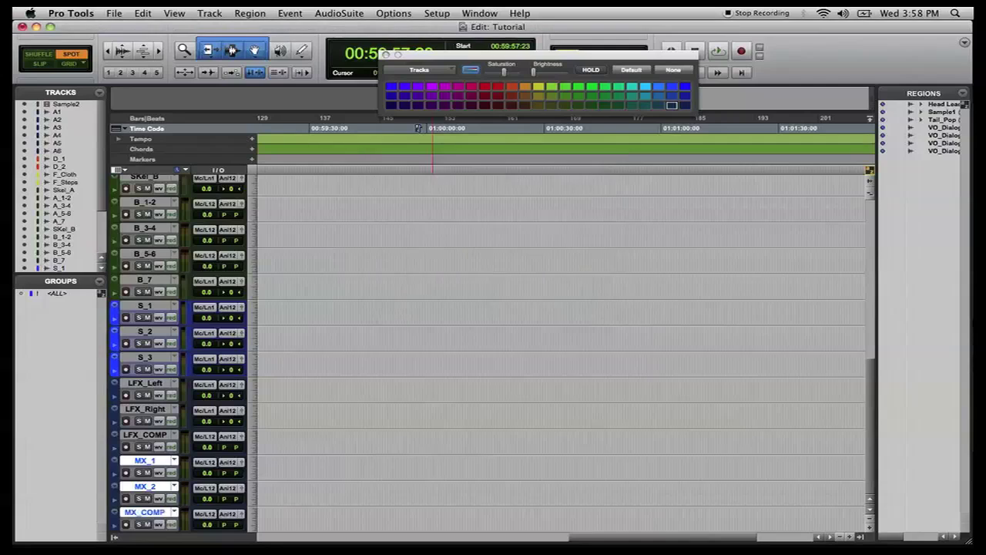
left_click(486, 87)
Scroll back to the top of the Edit window to review the session tracks
scroll(444, 373, "up", 1)
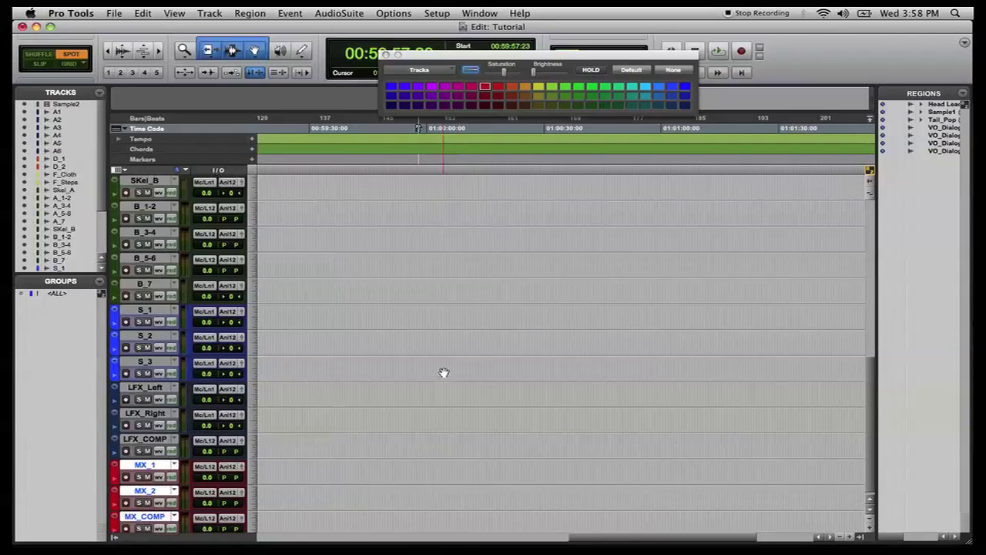
scroll(444, 373, "up", 10)
scroll(444, 373, "right", 5)
scroll(444, 373, "left", 6)
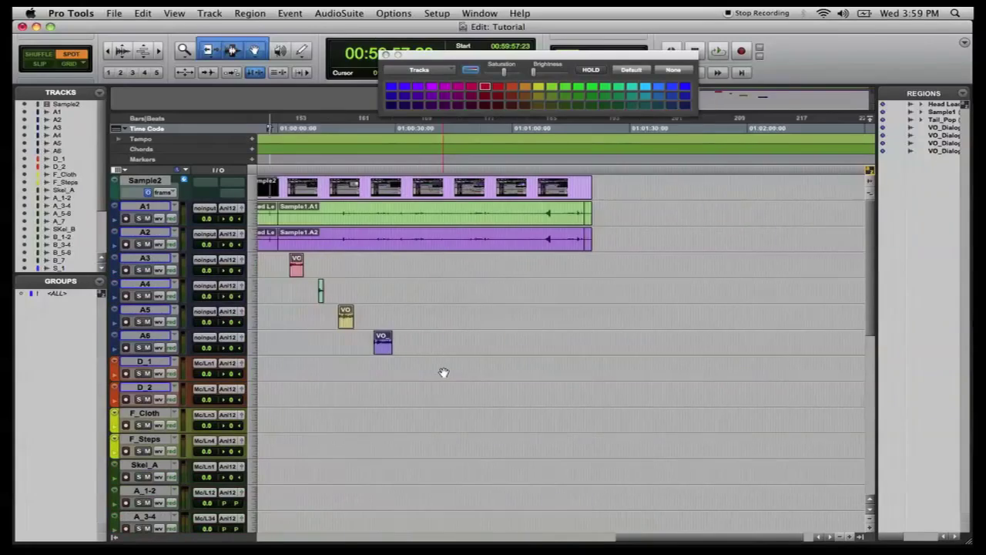
scroll(444, 373, "right", 3)
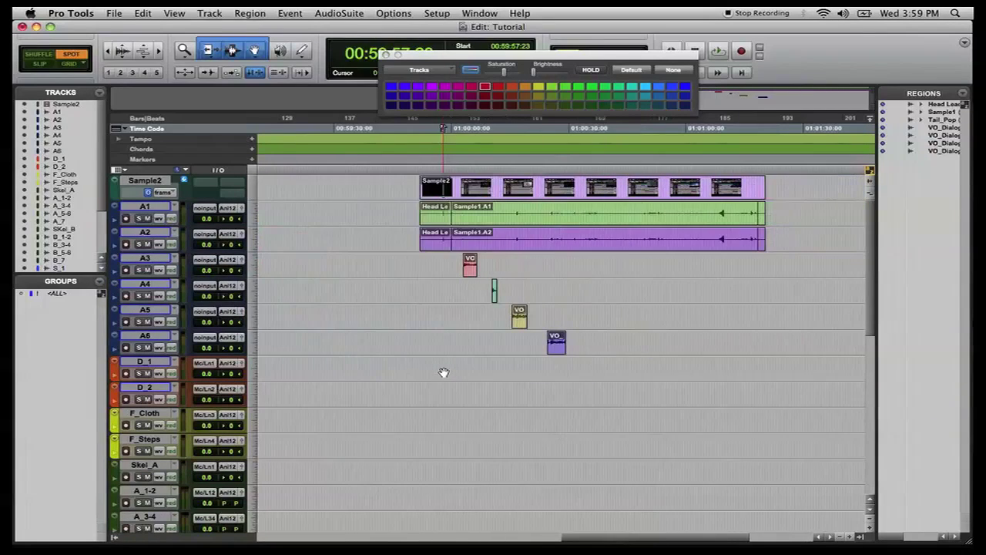
scroll(444, 373, "right", 3)
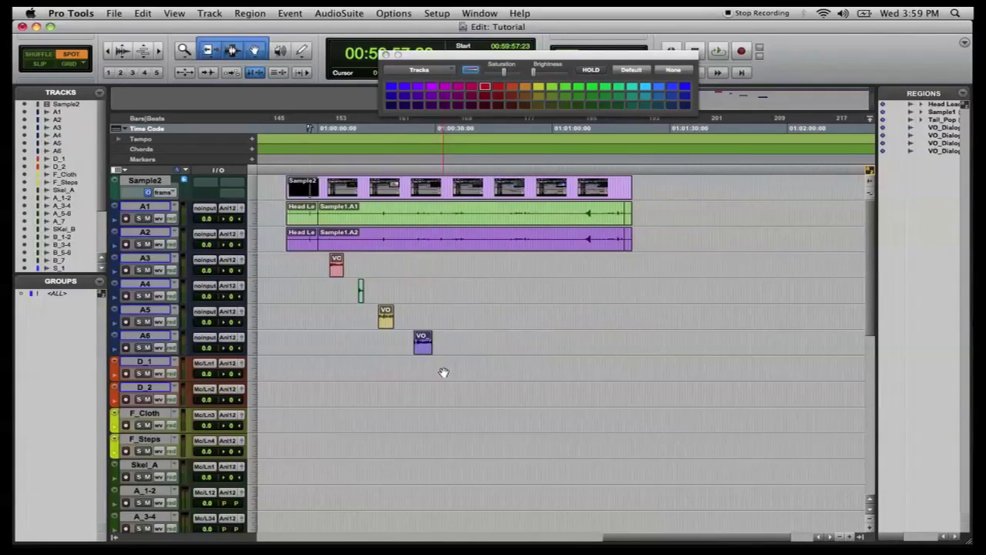